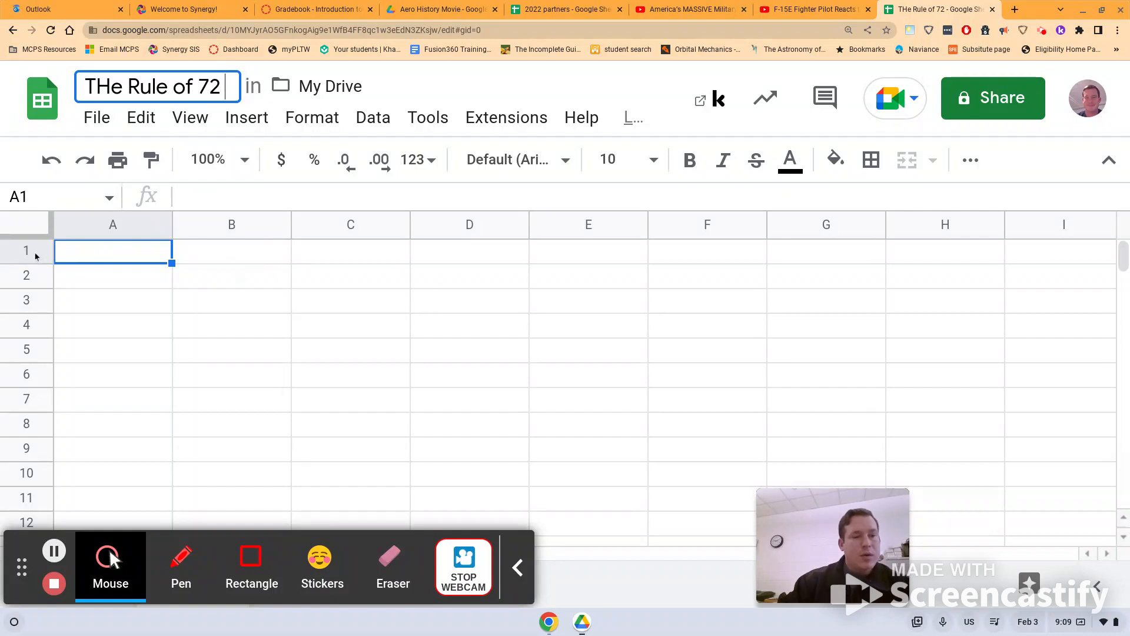
# - Commit the spreadsheet title and freeze the first row of the sheet
pyautogui.click(34, 254)
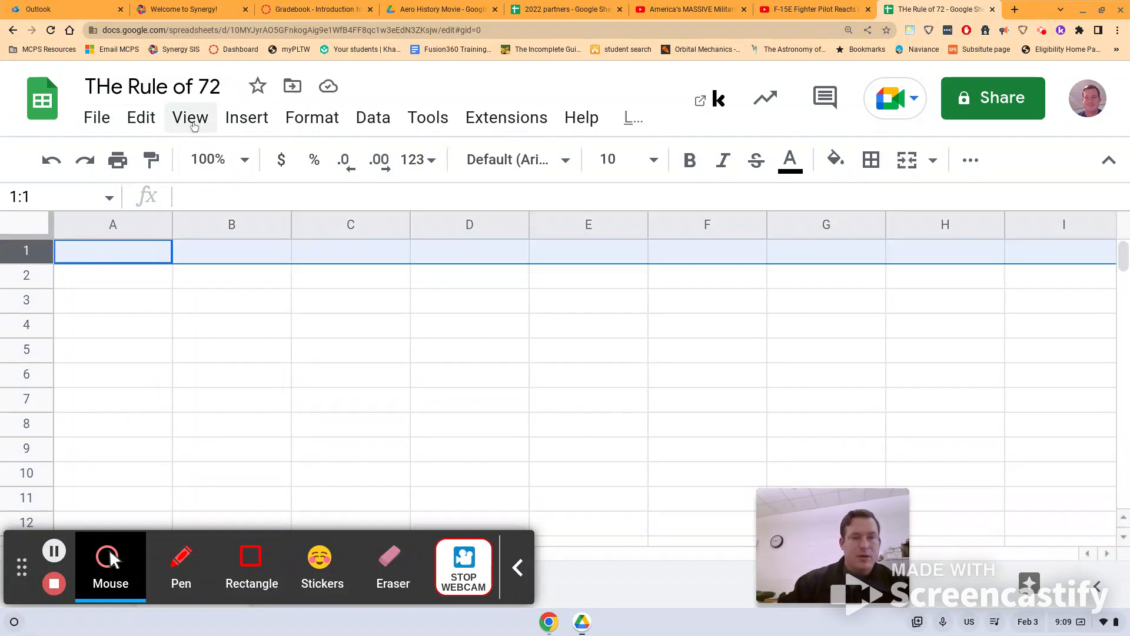
pyautogui.click(191, 122)
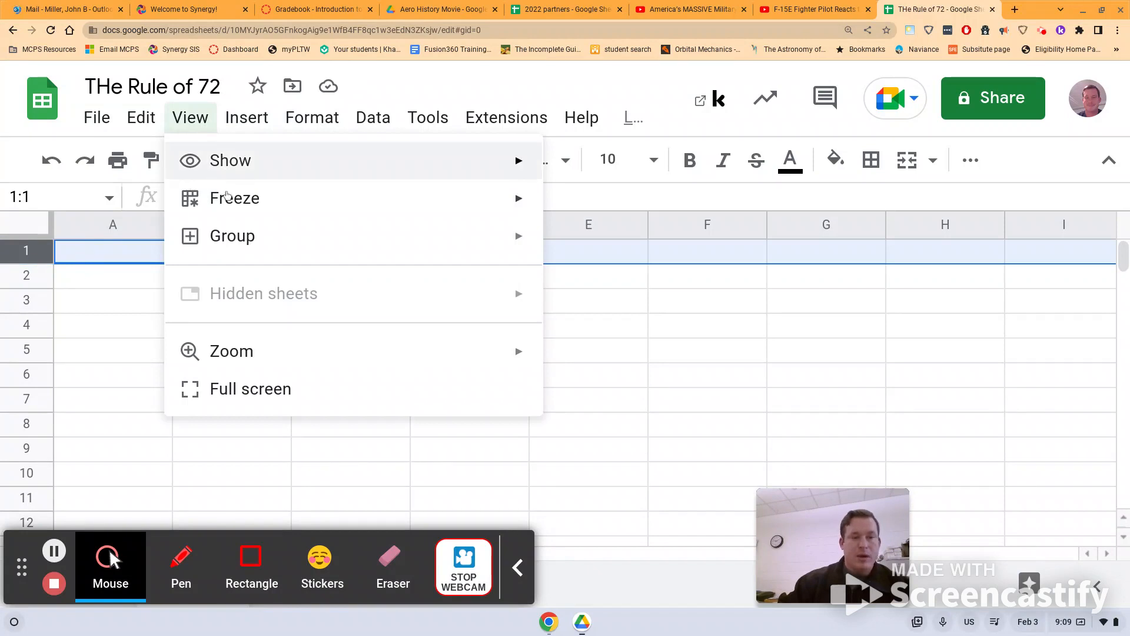
pyautogui.moveTo(396, 197)
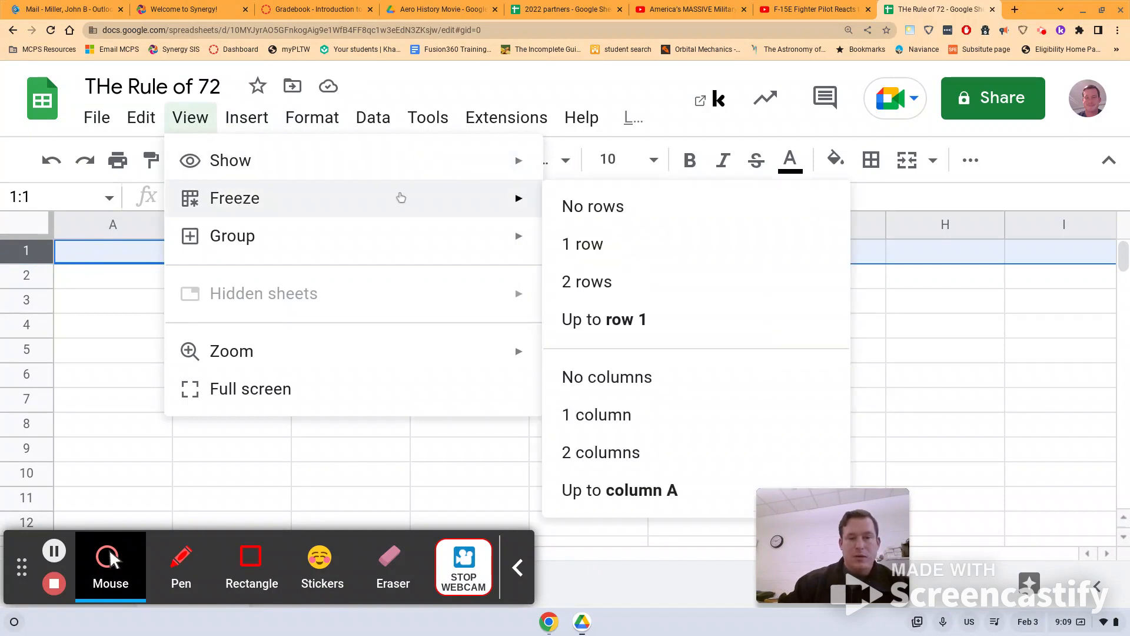
pyautogui.click(605, 245)
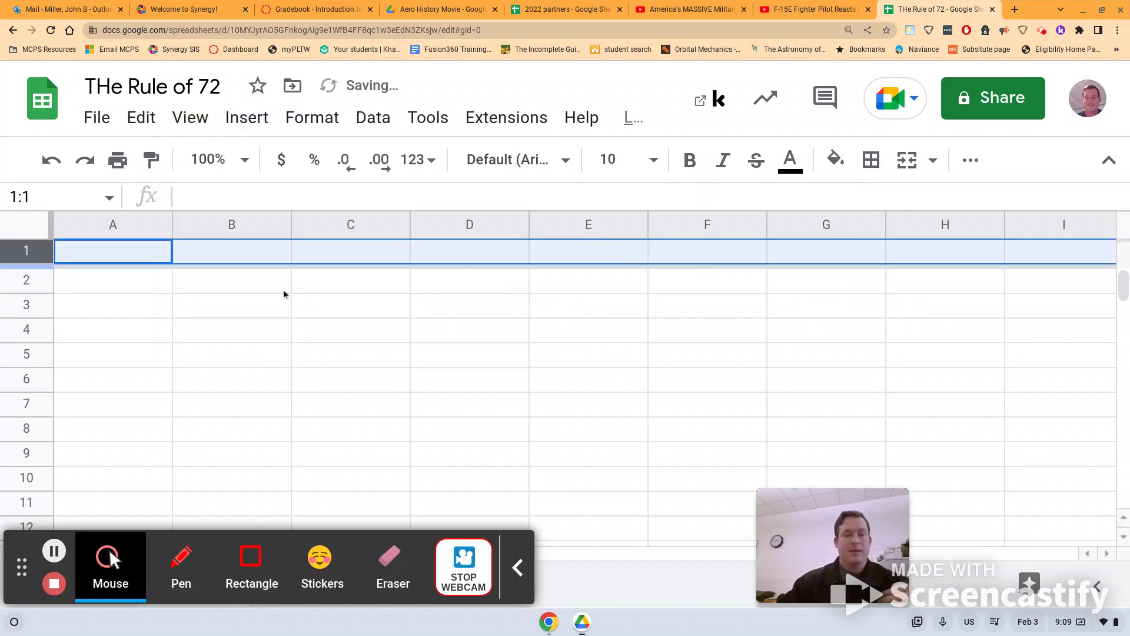
pyautogui.moveTo(1125, 285)
pyautogui.mouseDown()
pyautogui.moveTo(1124, 340)
pyautogui.moveTo(1124, 285)
pyautogui.mouseUp()
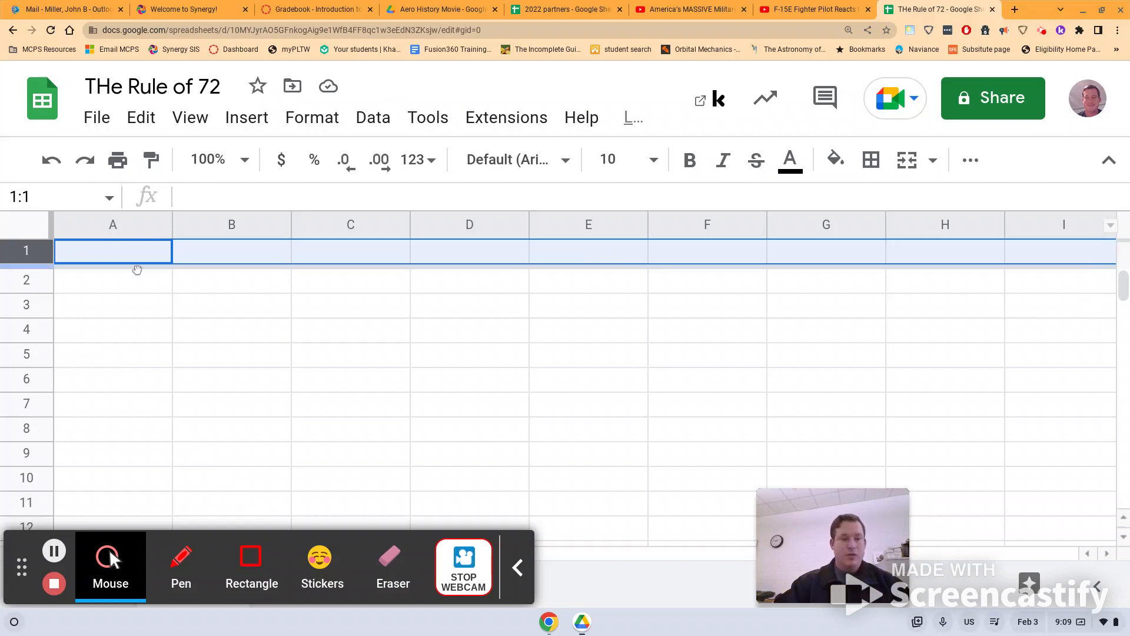
# - Enter the headers "year" in A1 and "percent" in B1, and make all of row 1 bold
pyautogui.click(110, 248)
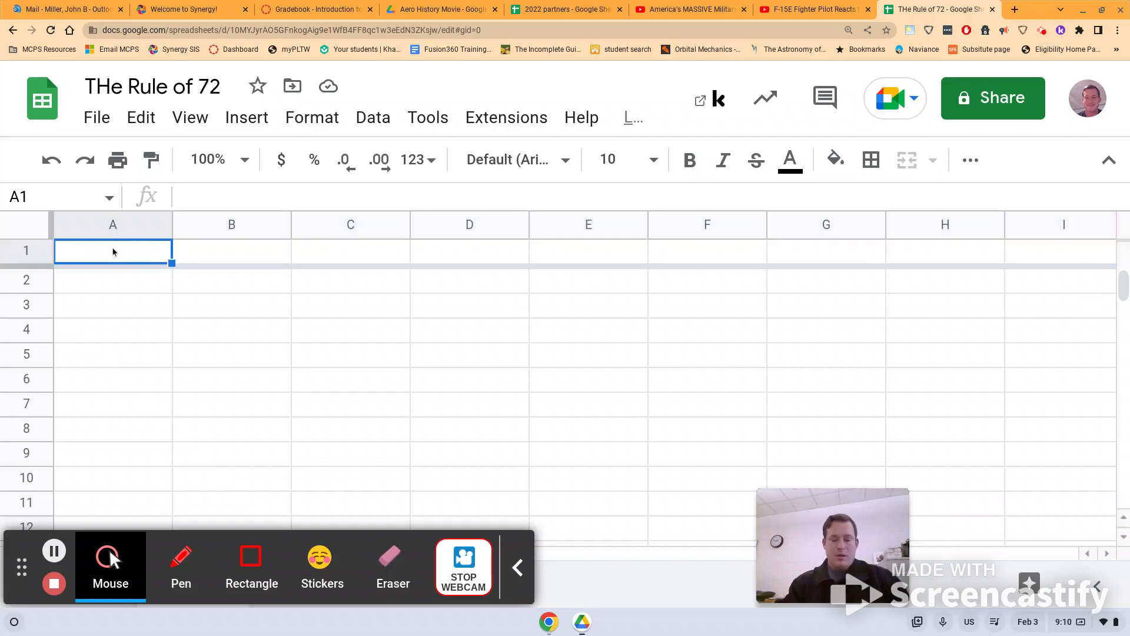
pyautogui.write('year')
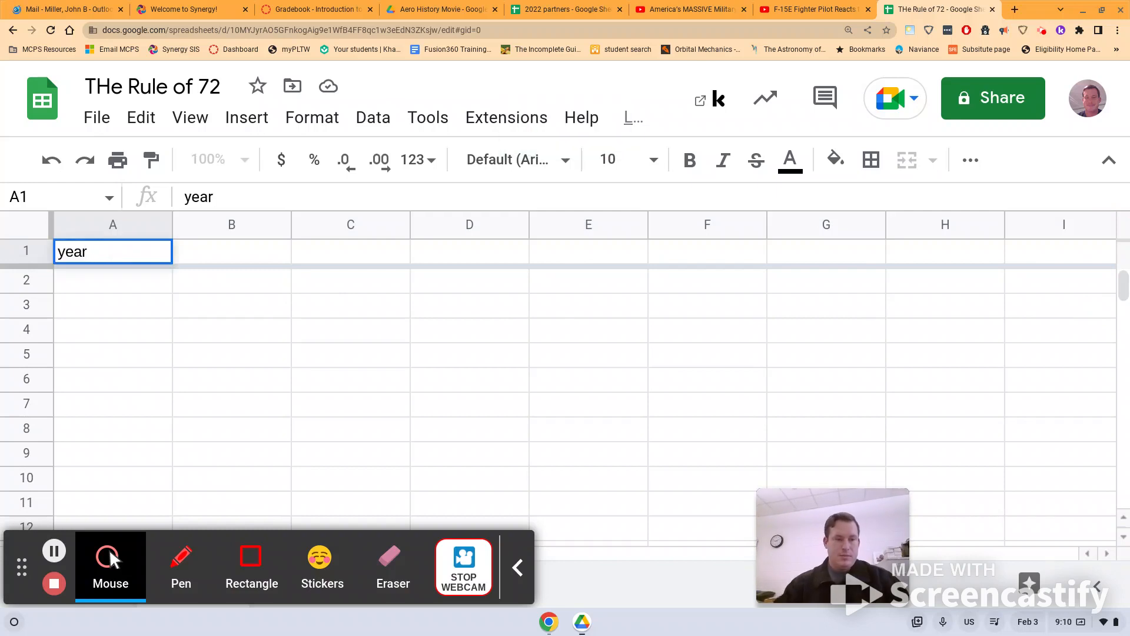
pyautogui.click(225, 251)
pyautogui.write('percent')
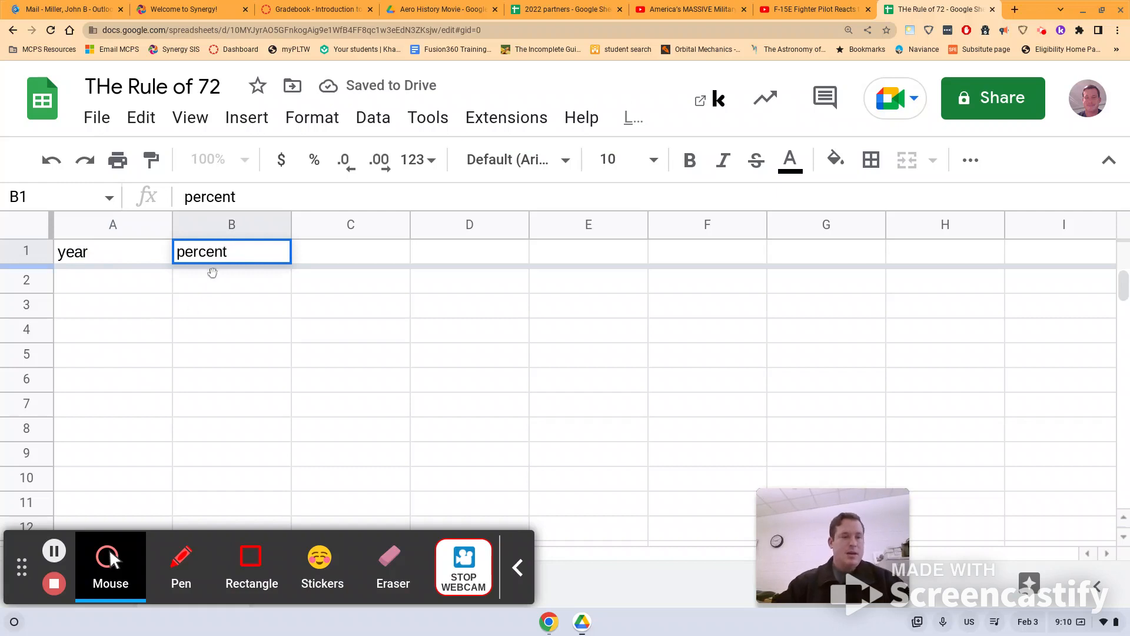
pyautogui.click(26, 252)
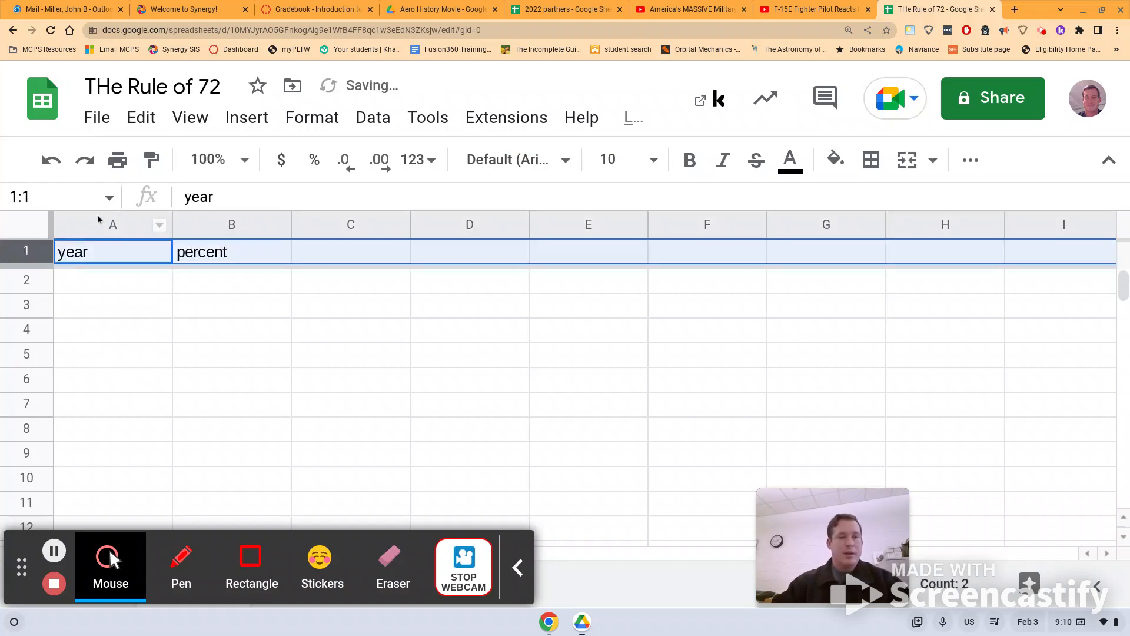
pyautogui.click(690, 160)
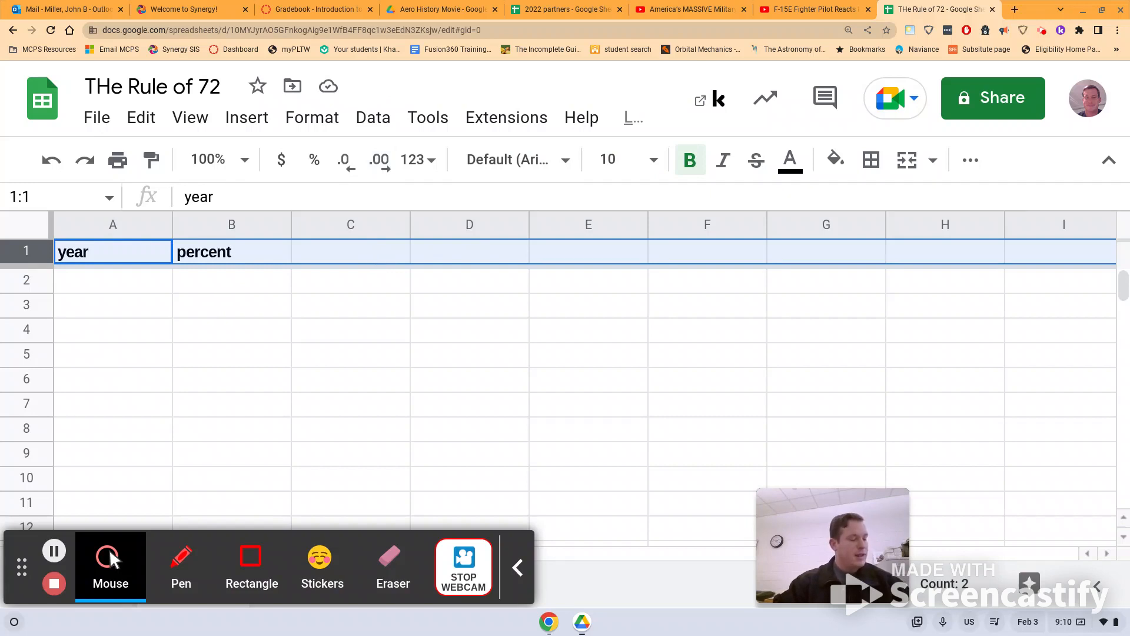
# - Fill the header cells C1 through F1 with the rates 4%, 6%, 8% and 12%
pyautogui.click(351, 260)
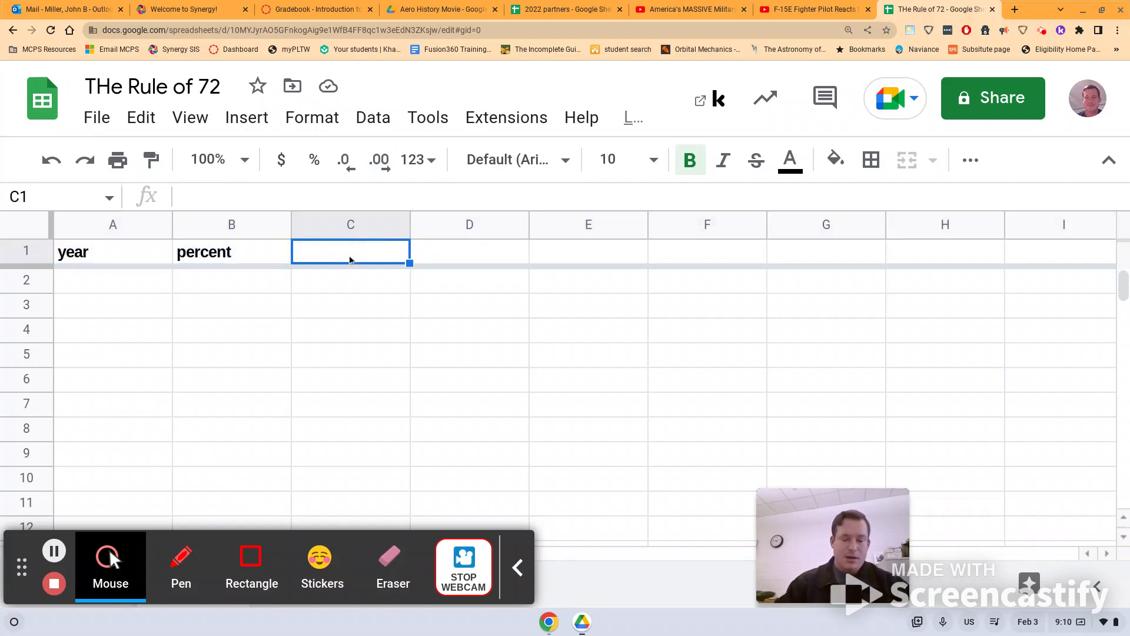
pyautogui.write('4%')
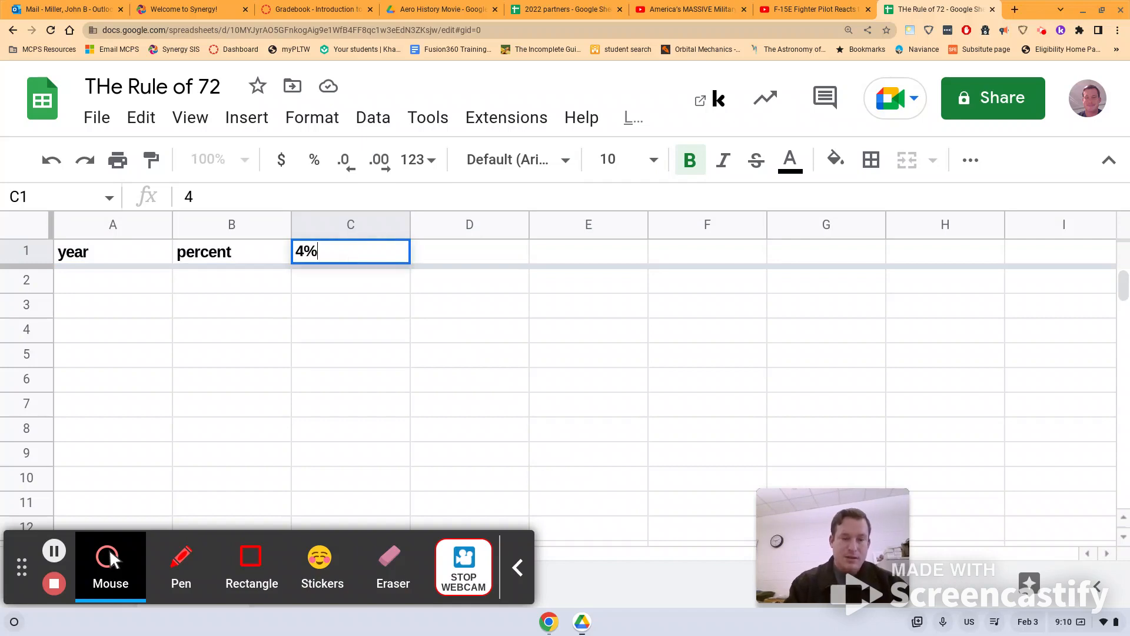
pyautogui.click(474, 257)
pyautogui.write('6%')
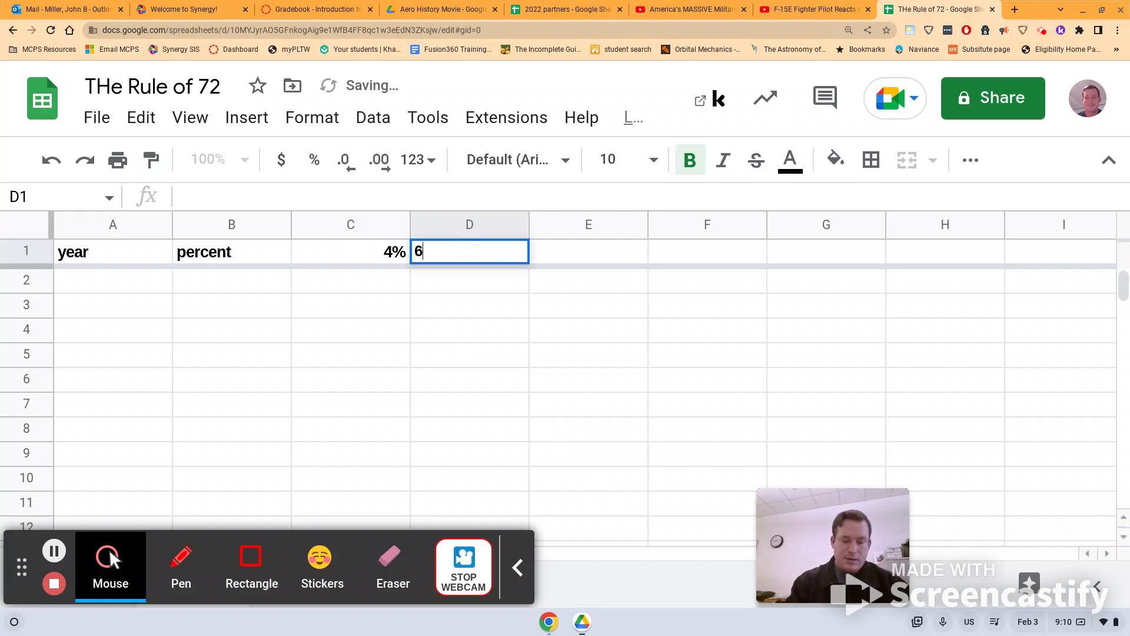
pyautogui.click(578, 255)
pyautogui.write('8%')
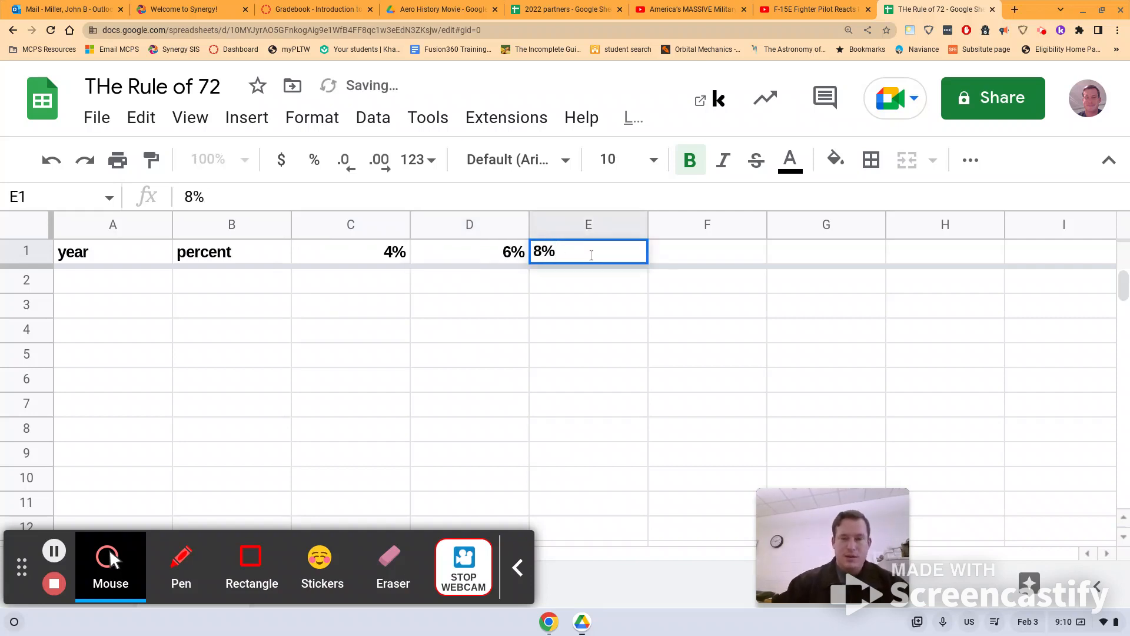
pyautogui.click(684, 256)
pyautogui.write('1')
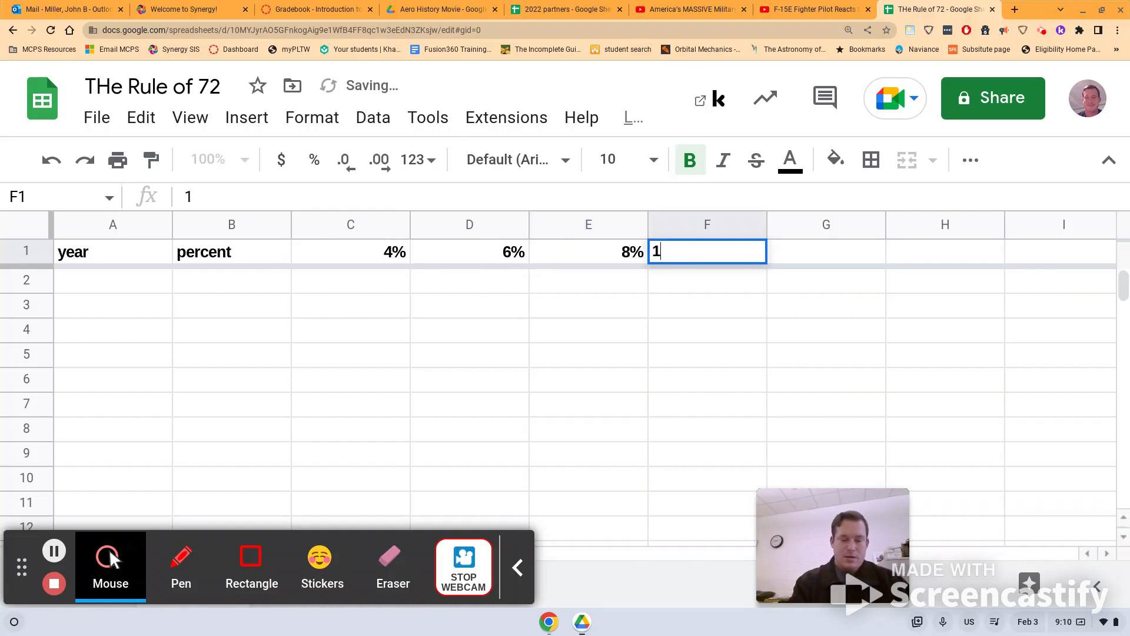
pyautogui.write('2%')
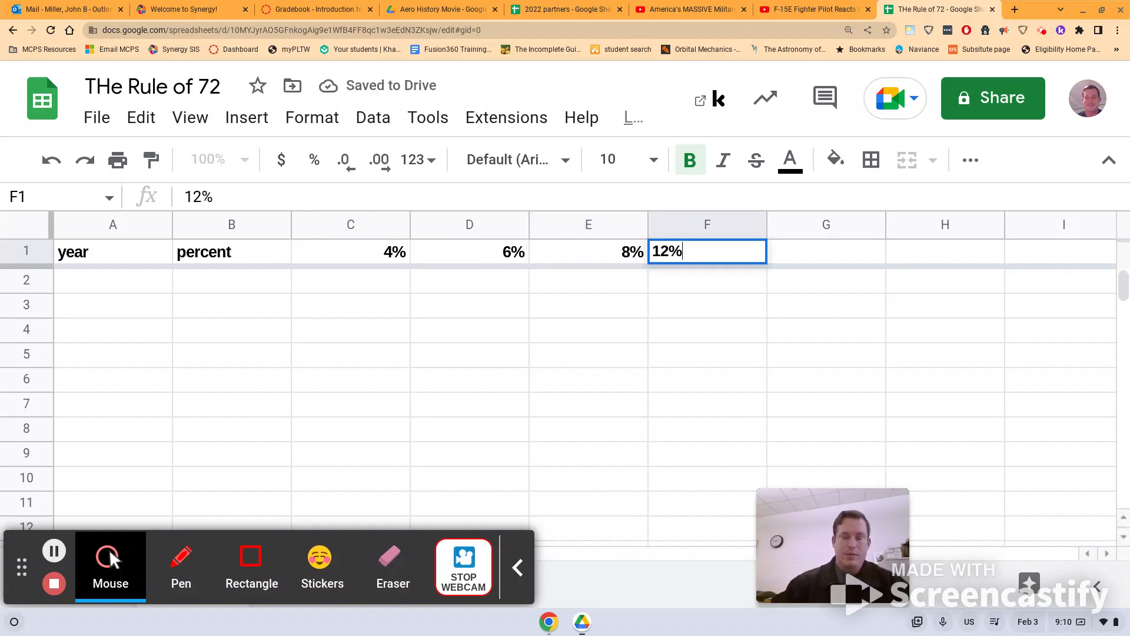
pyautogui.click(635, 304)
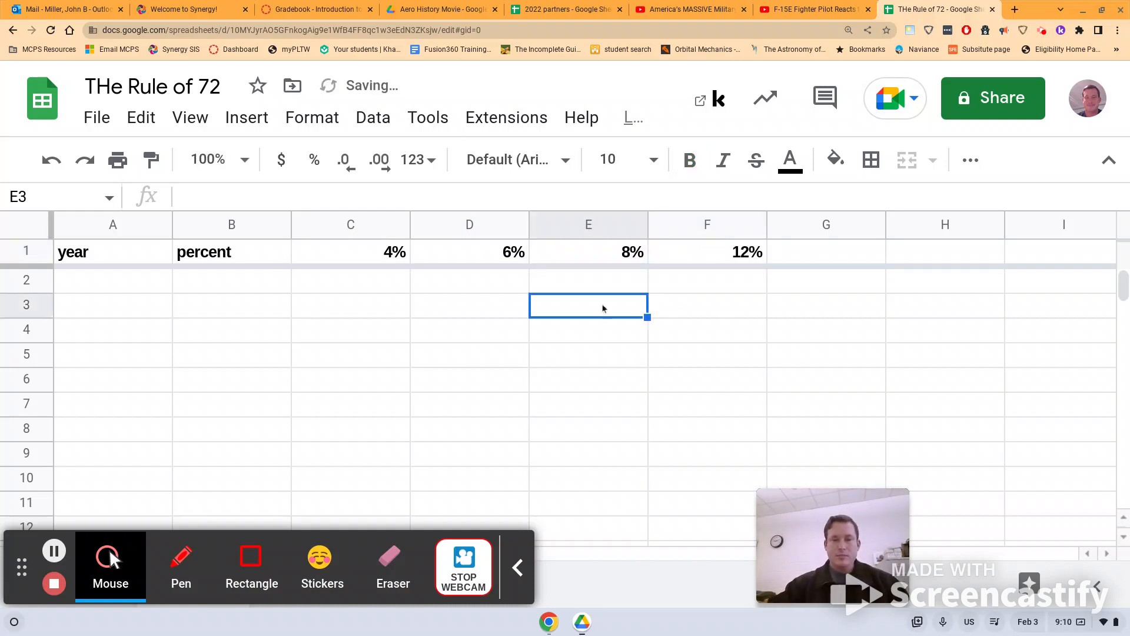
# - Enter the label "0 ( starting amount )" in cell A2 under the year header
pyautogui.click(135, 289)
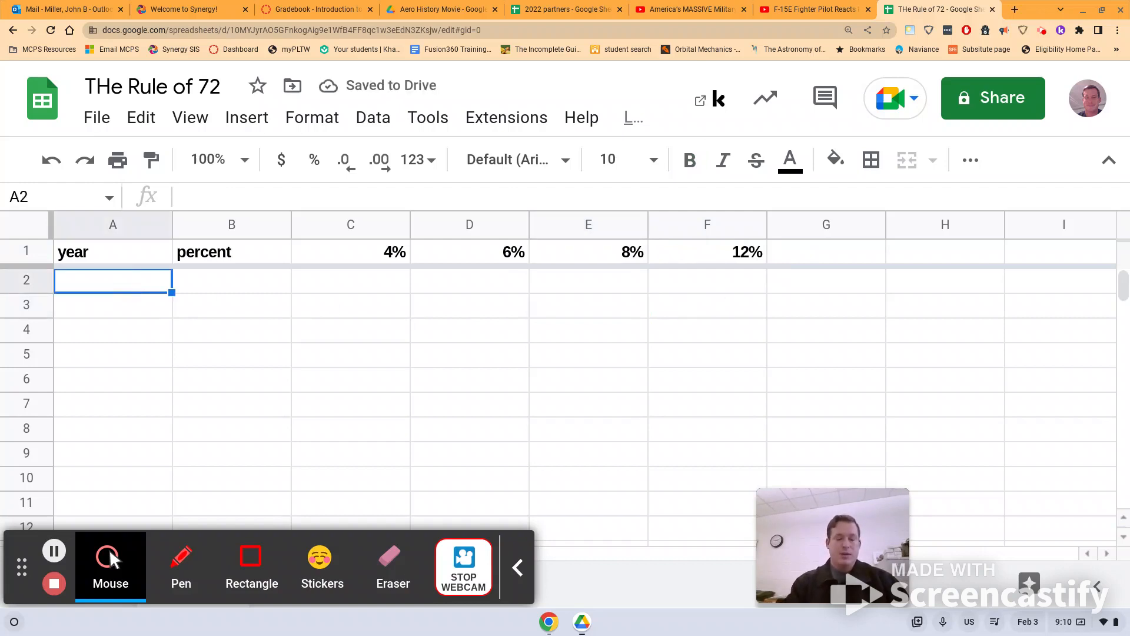
pyautogui.write('0')
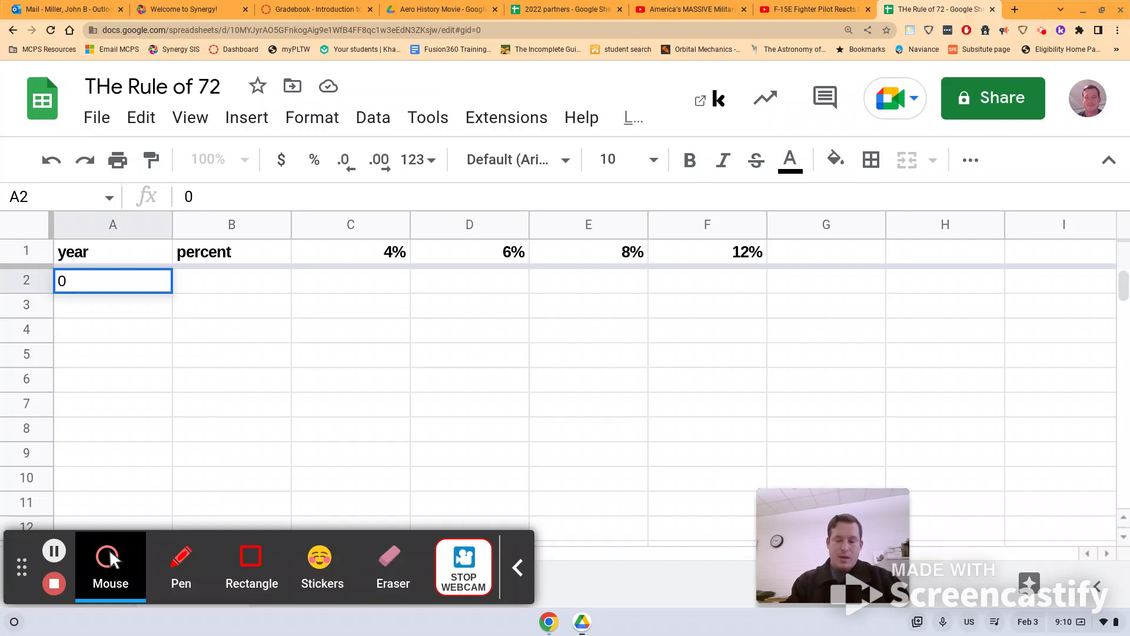
pyautogui.write(' (')
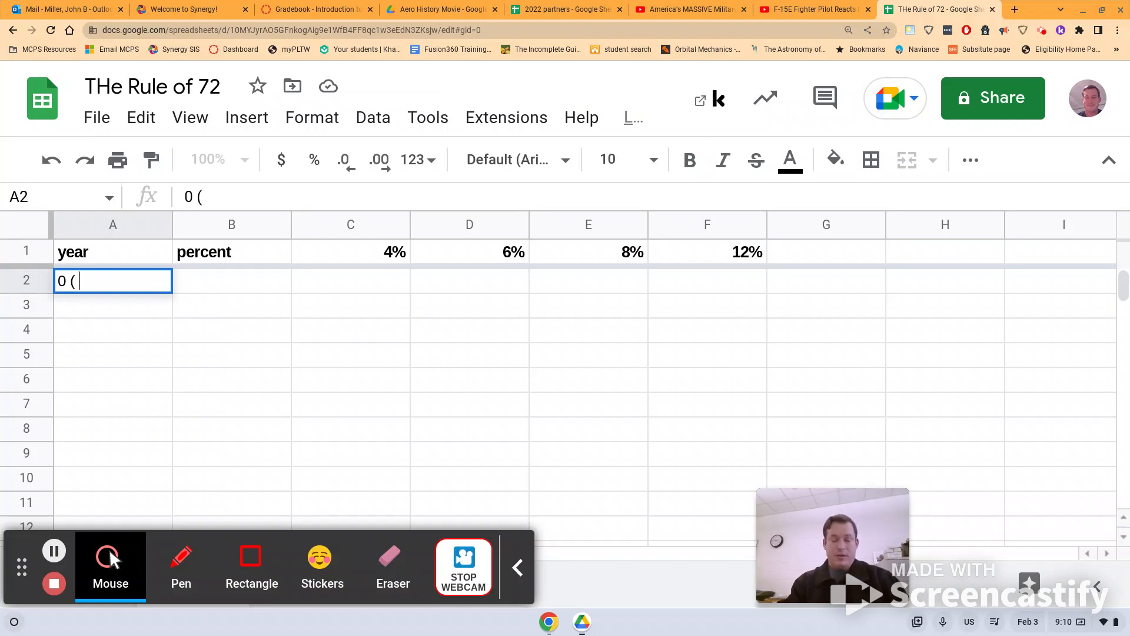
pyautogui.write(' se')
pyautogui.press('BackSpace')
pyautogui.write('ta')
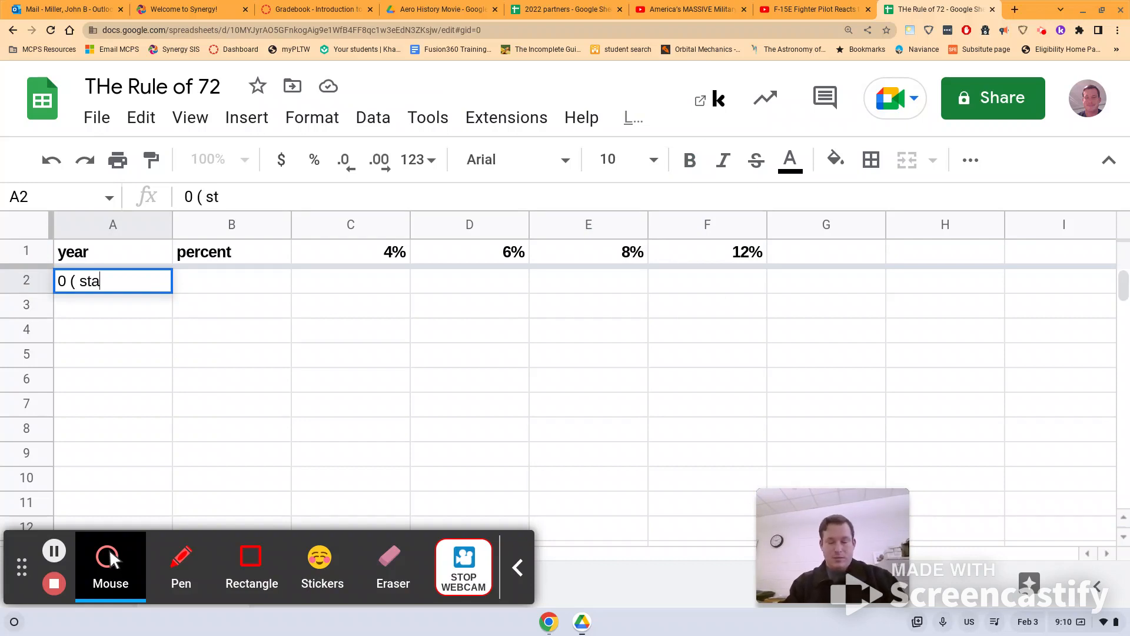
pyautogui.write('rting amount ')
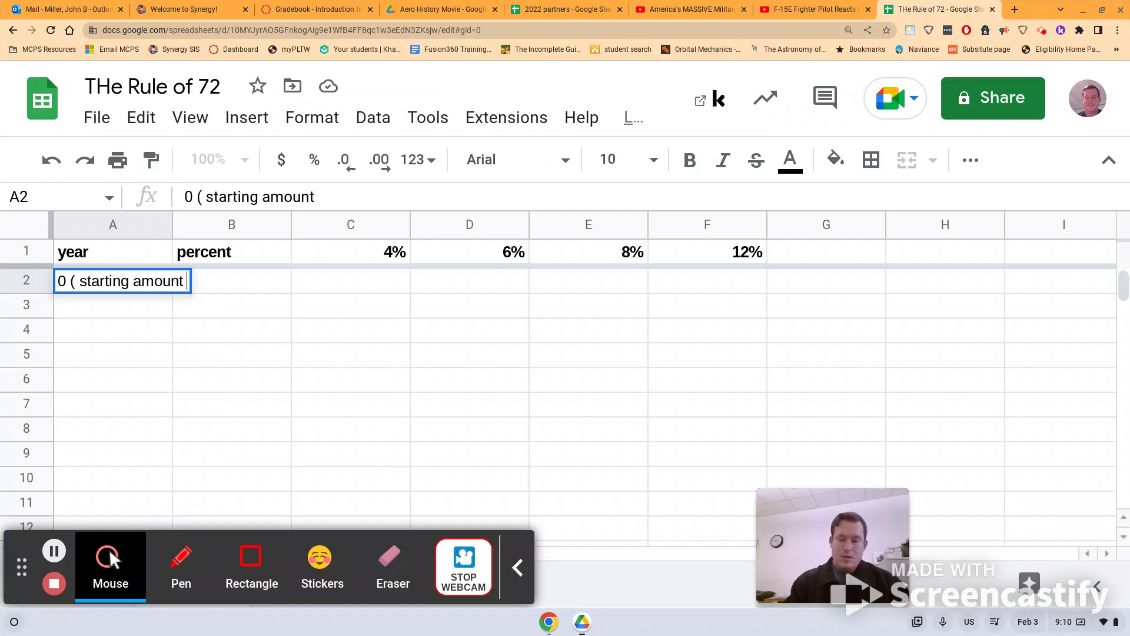
pyautogui.write(')')
pyautogui.press('Return')
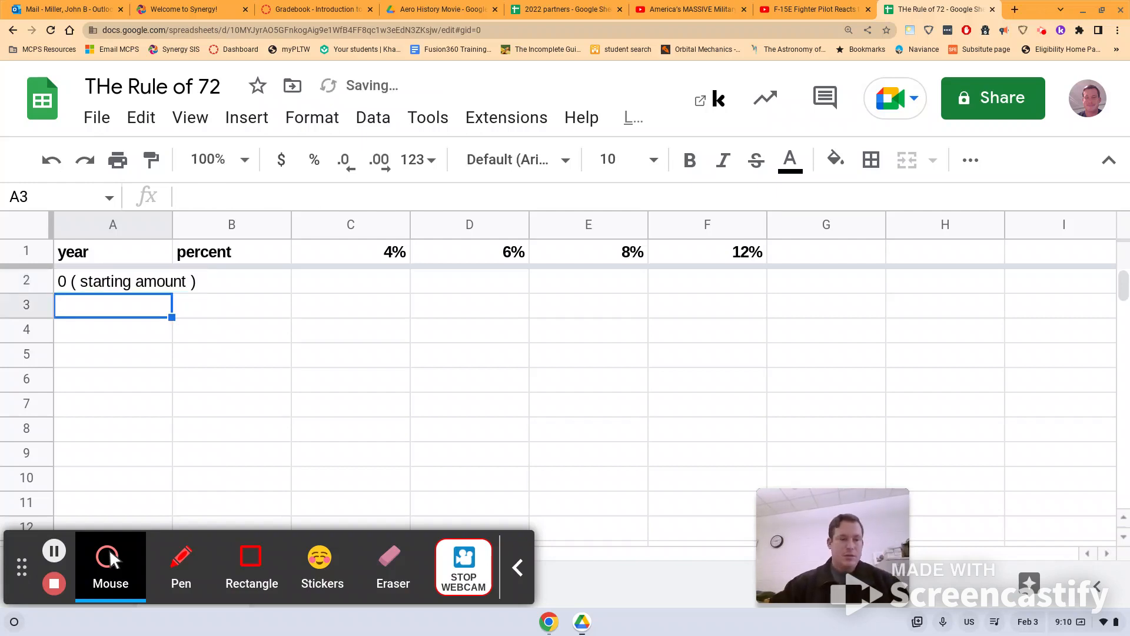
# - Set the text wrapping of the starting amount label in A2 to Wrap
pyautogui.click(94, 288)
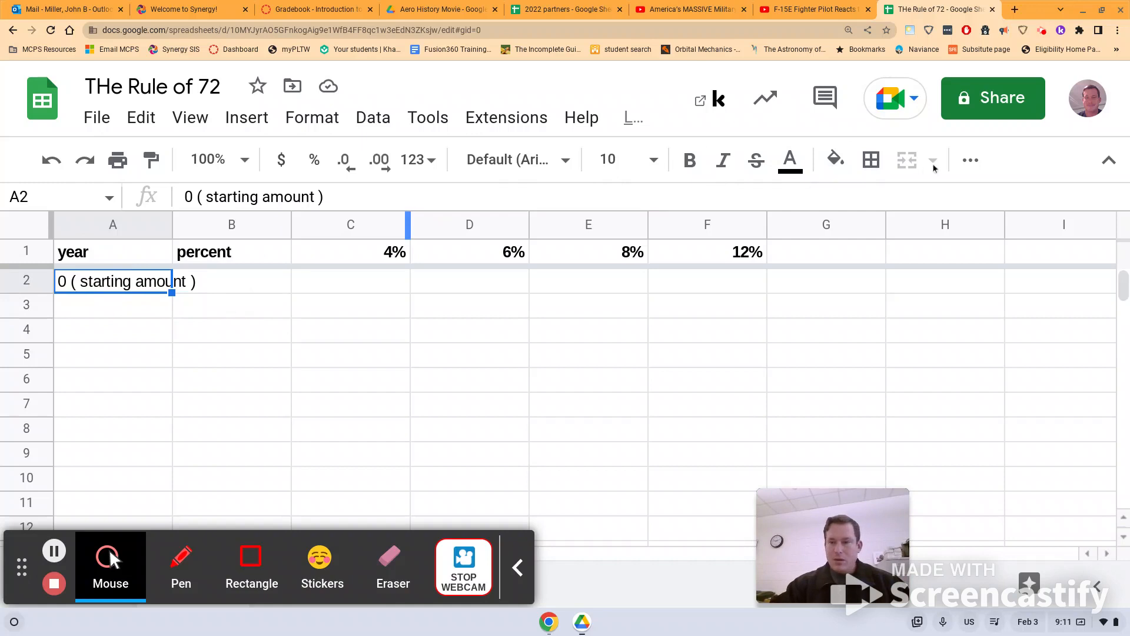
pyautogui.click(971, 162)
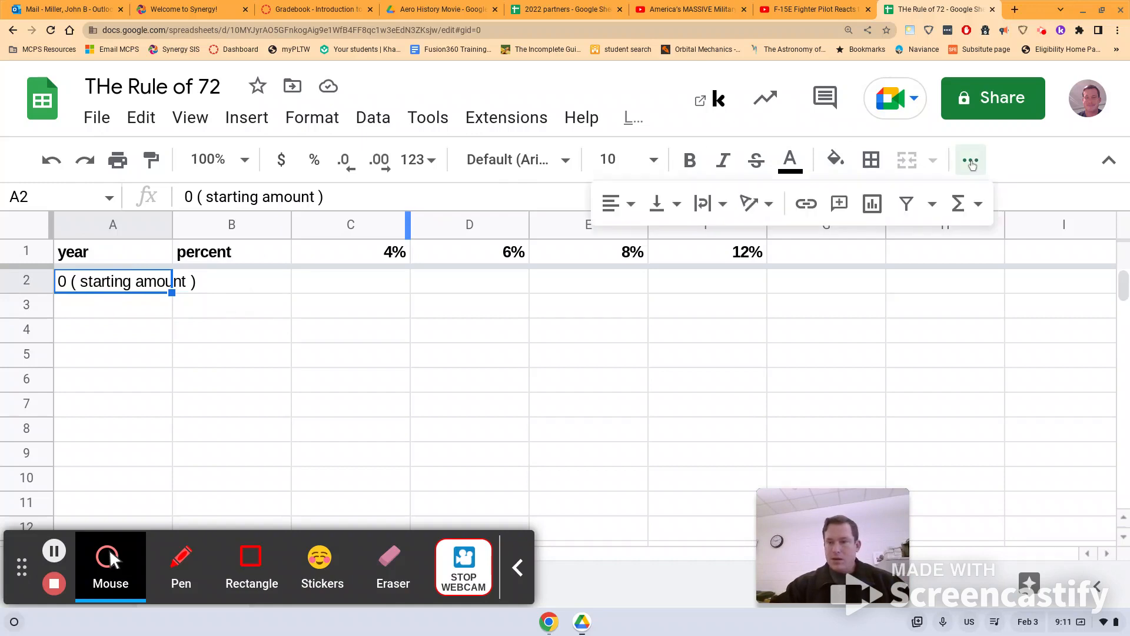
pyautogui.click(704, 205)
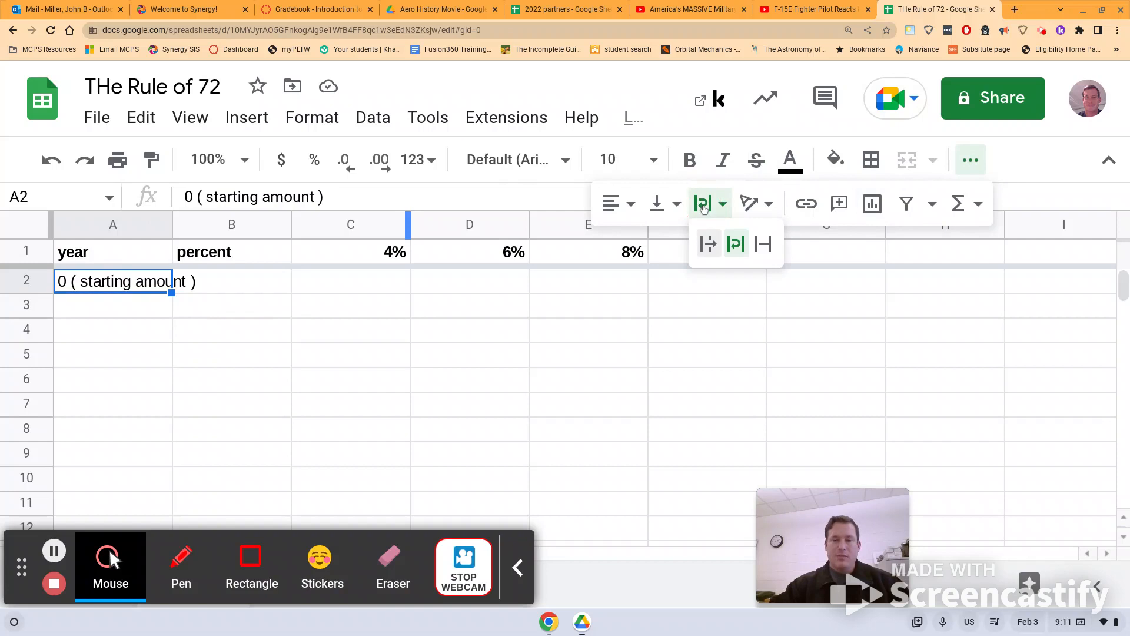
pyautogui.click(740, 252)
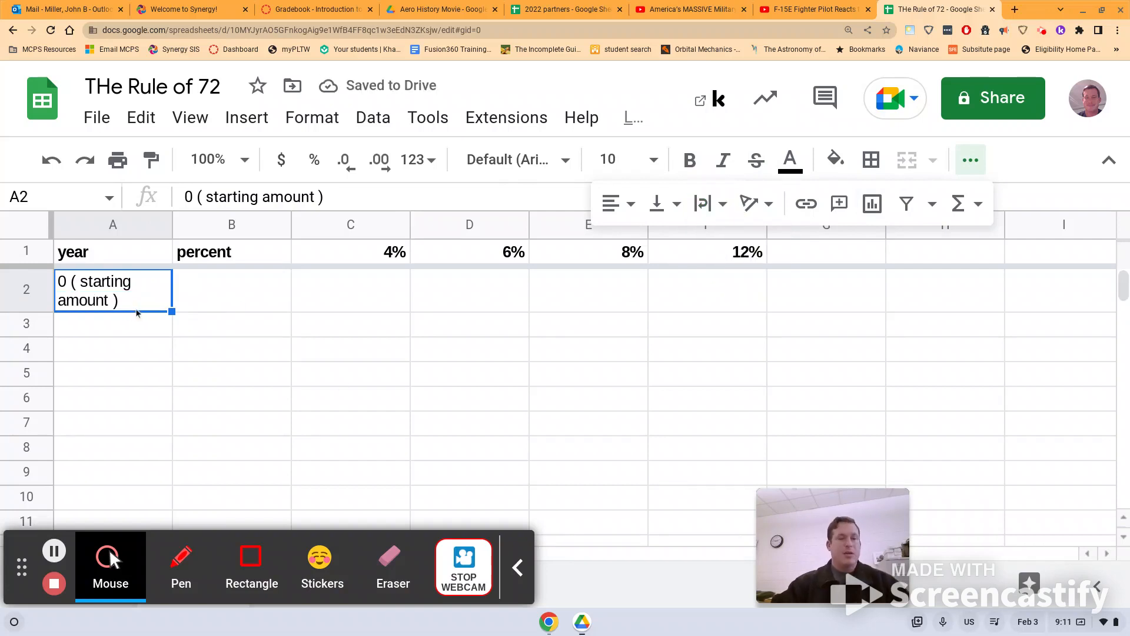
# - Enter year 1 in A3 and the formula =A3+1 in A4 to calculate the following year
pyautogui.click(120, 332)
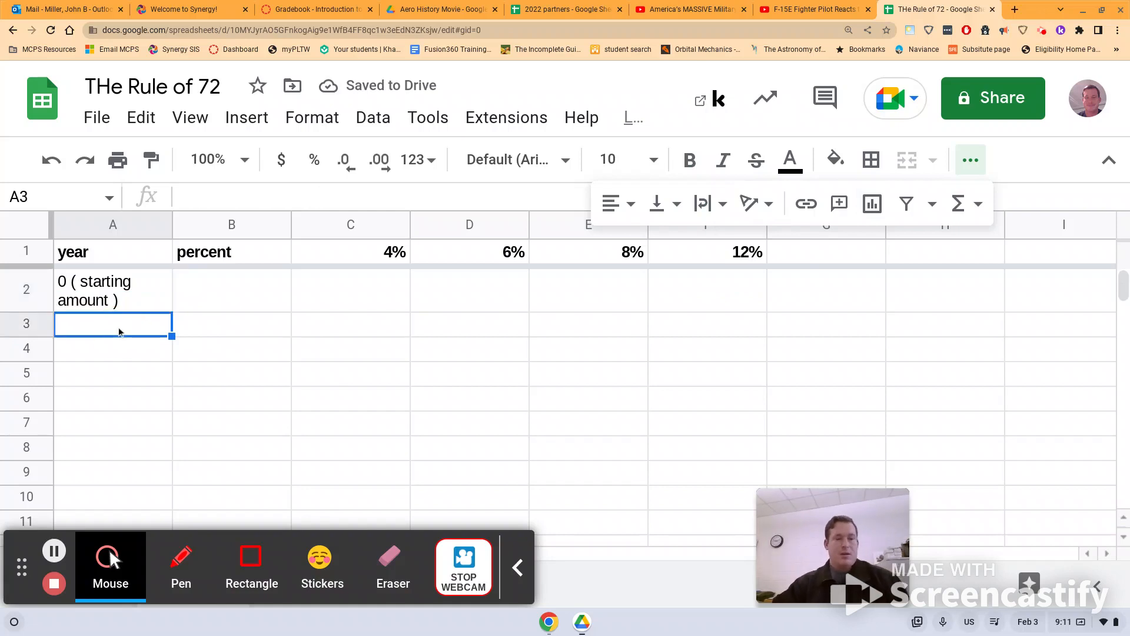
pyautogui.write('1')
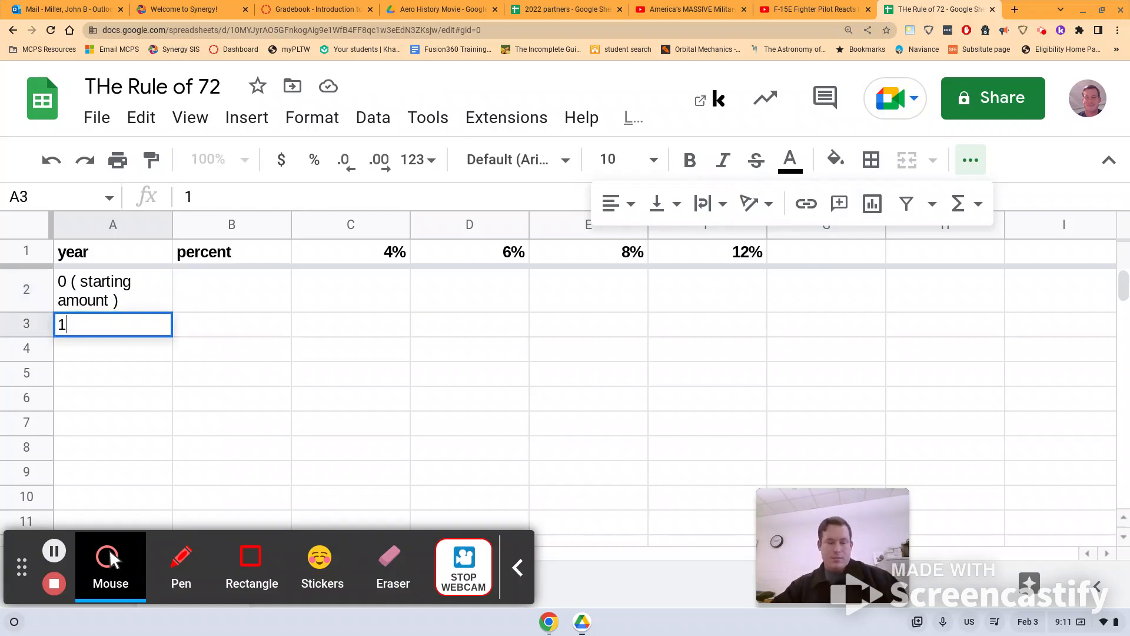
pyautogui.click(128, 352)
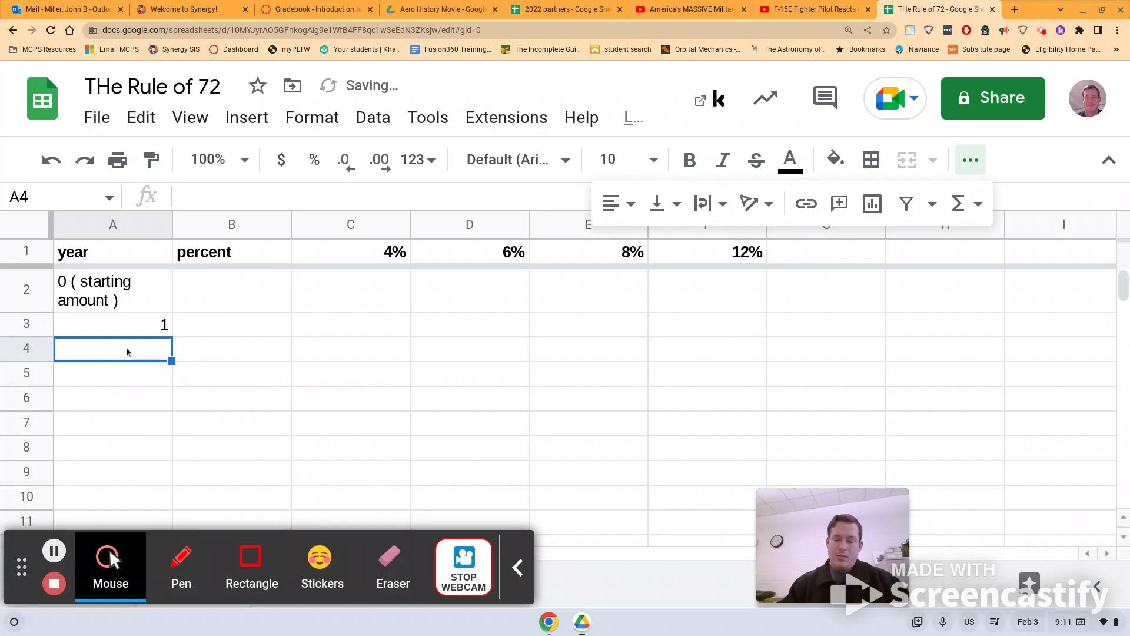
pyautogui.write('=')
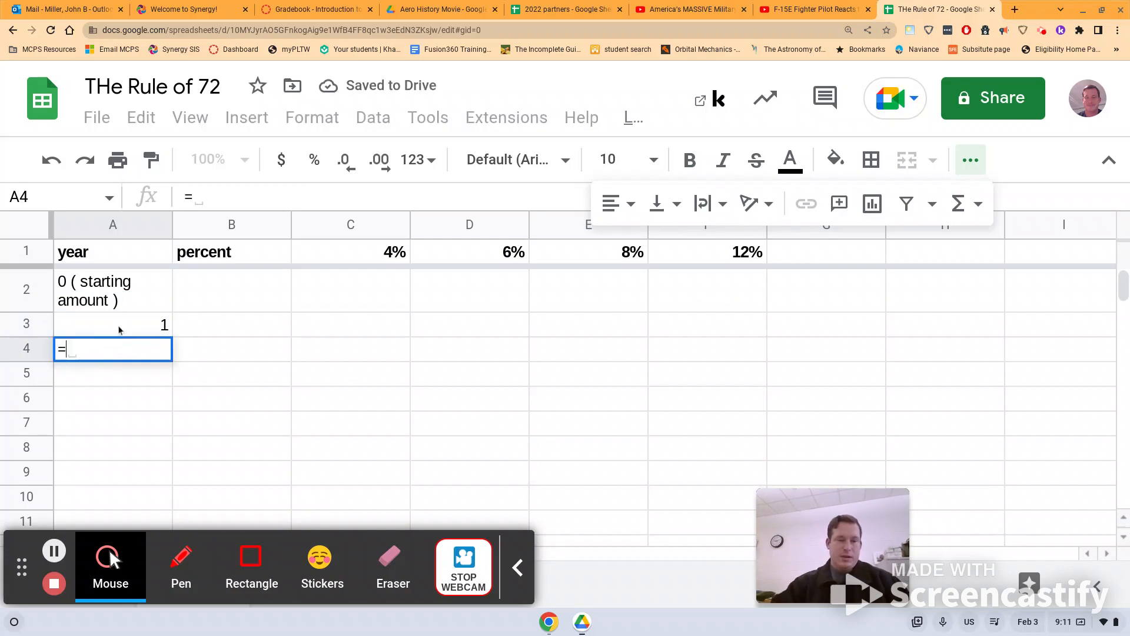
pyautogui.click(120, 330)
pyautogui.write('=1')
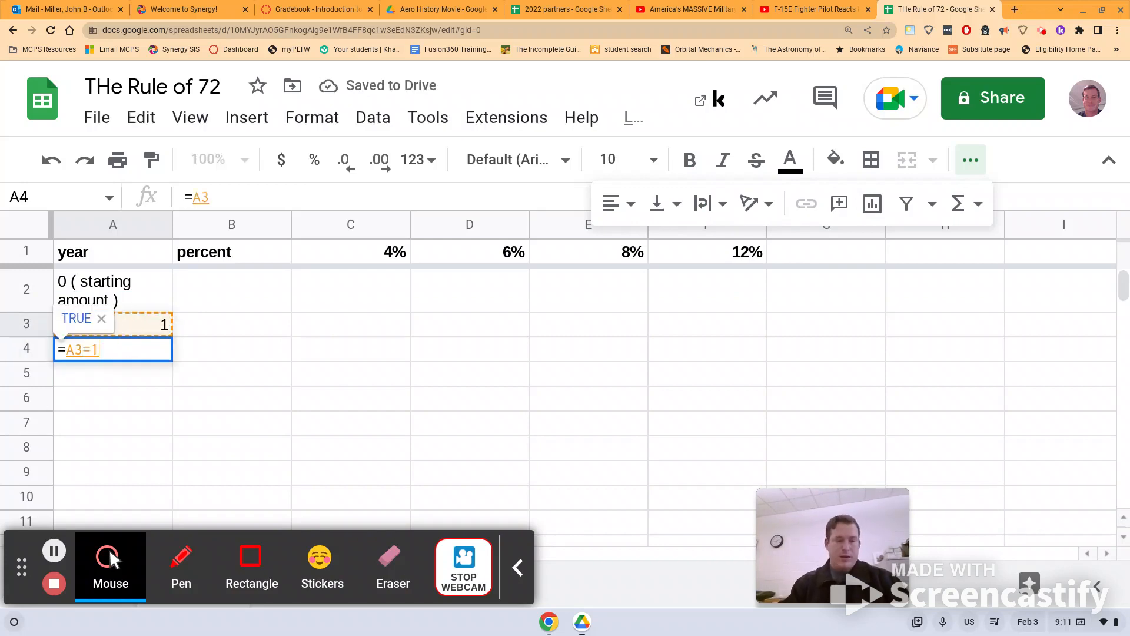
pyautogui.press('BackSpace')
pyautogui.press('BackSpace')
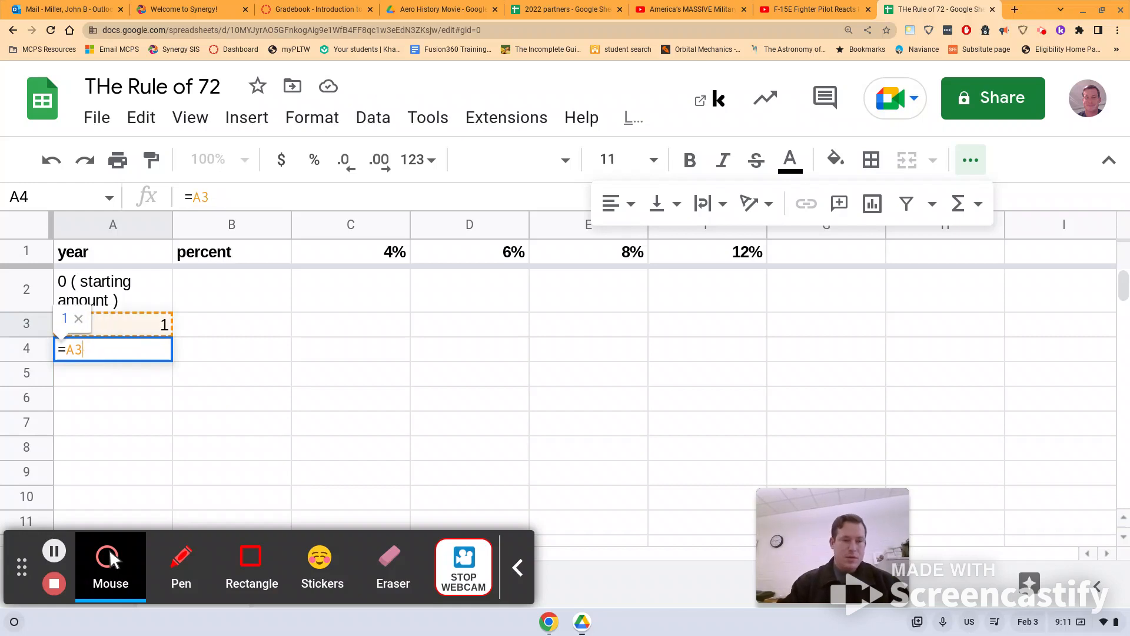
pyautogui.write('+')
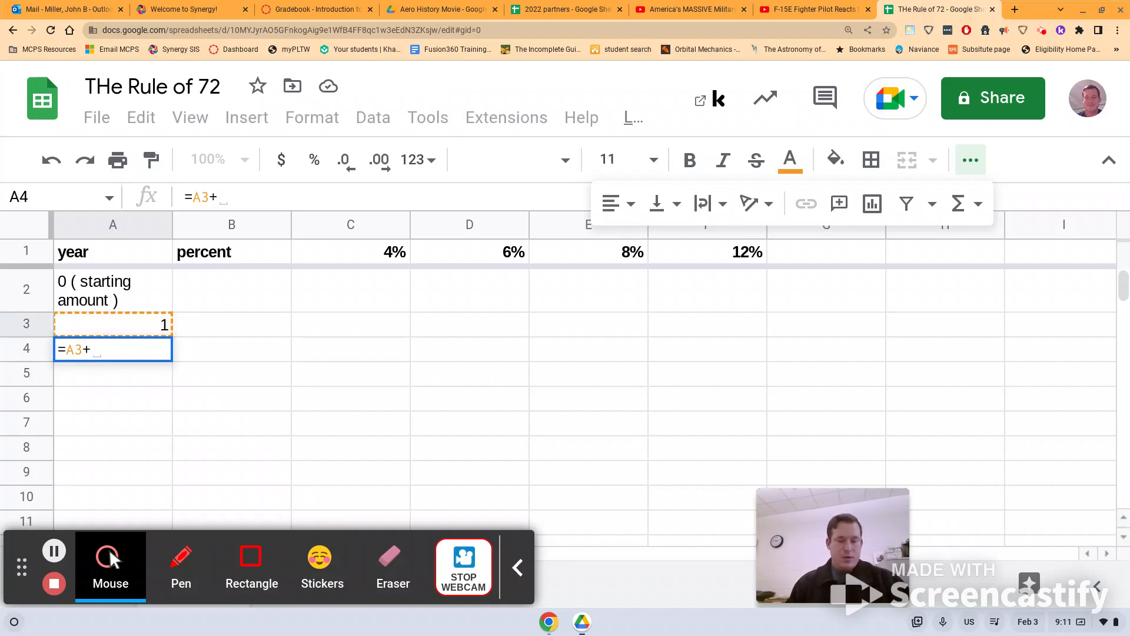
pyautogui.write('1')
pyautogui.press('Return')
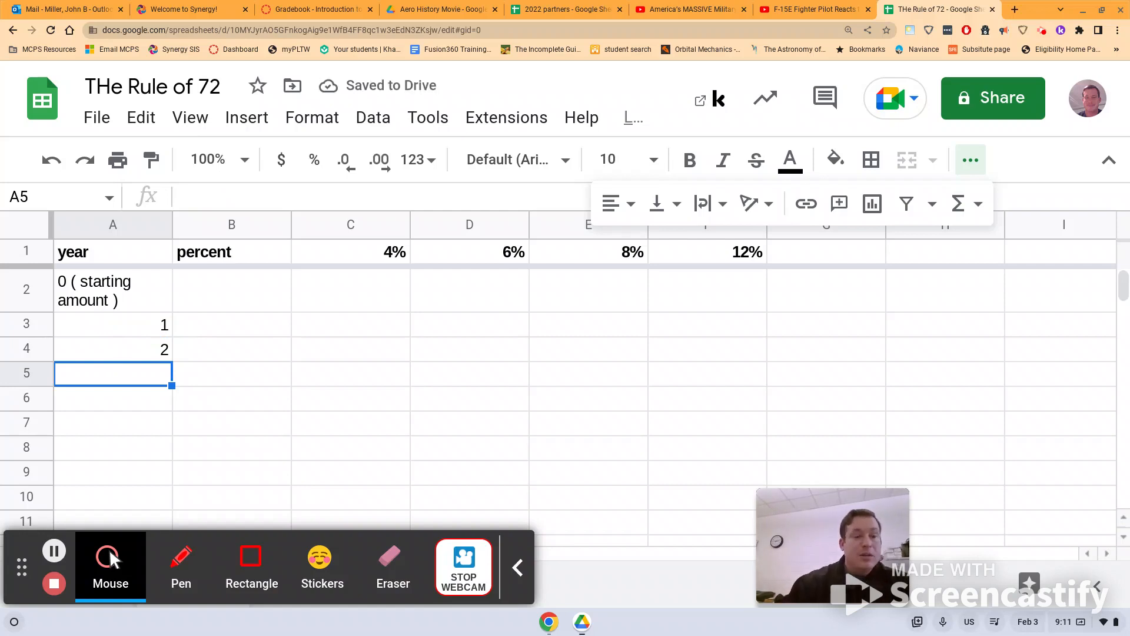
# - Enter a starting amount of 1000 in C2 and copy it across through F2
pyautogui.click(336, 289)
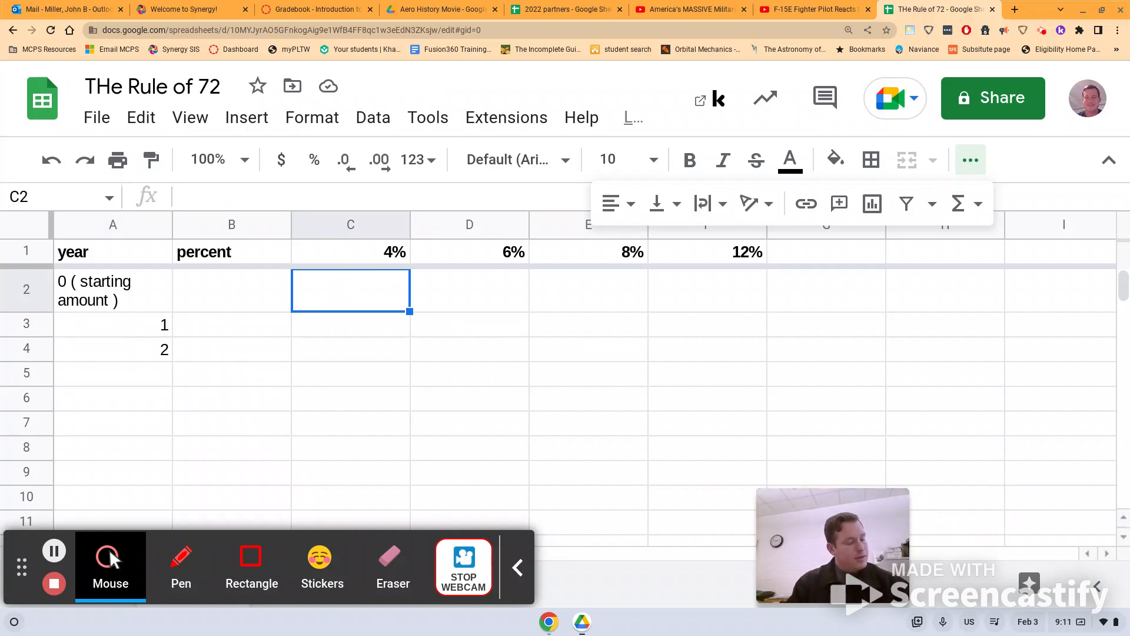
pyautogui.write('1000')
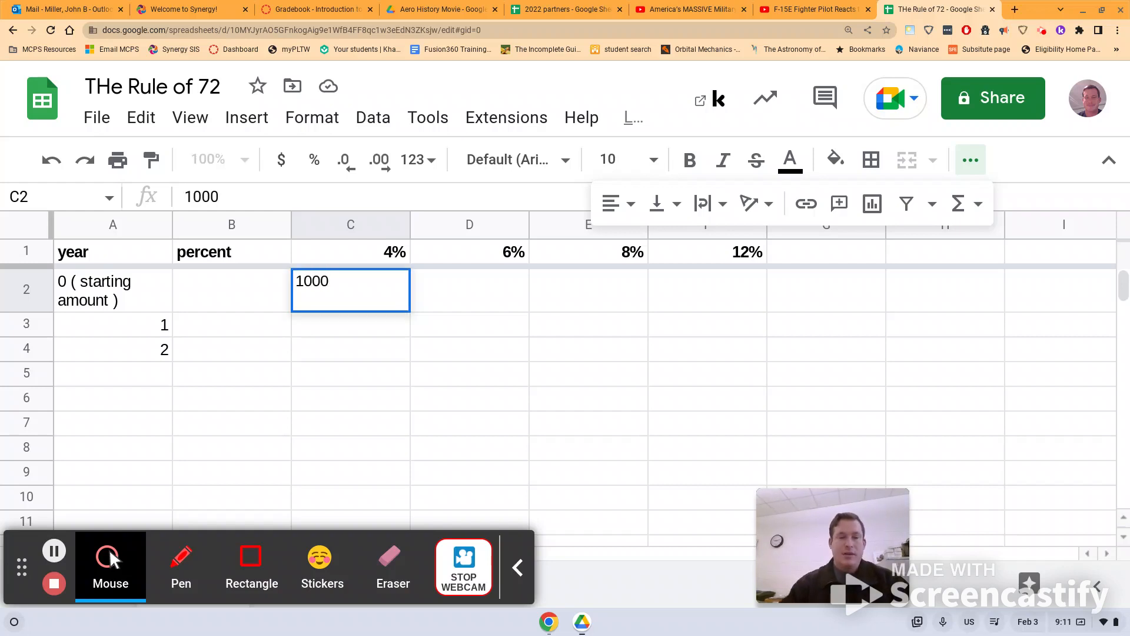
pyautogui.click(394, 374)
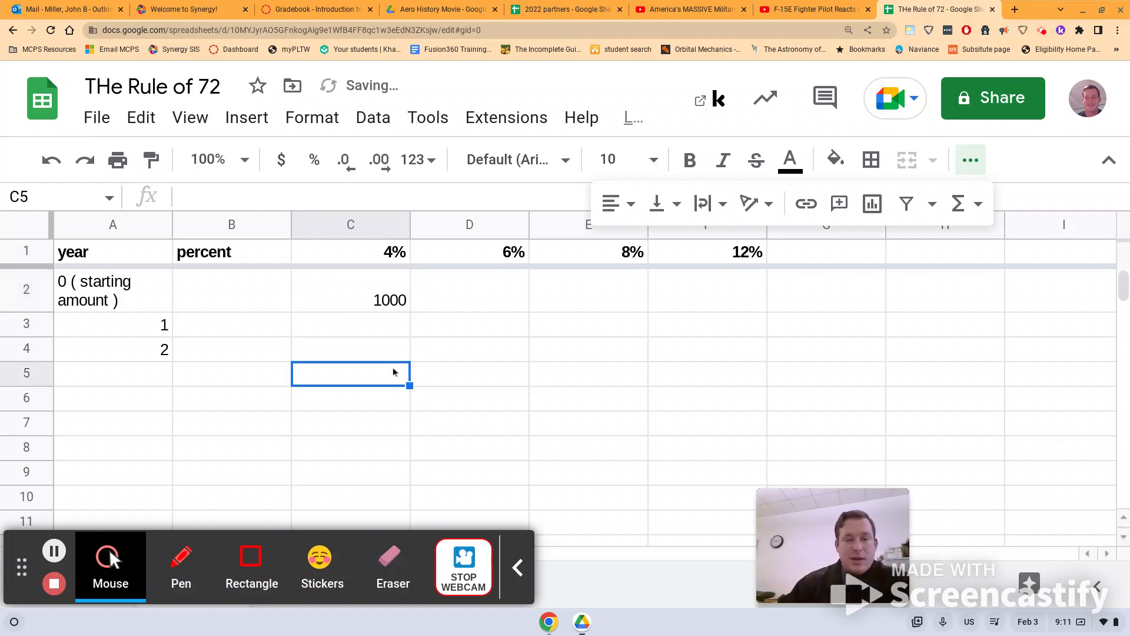
pyautogui.click(373, 295)
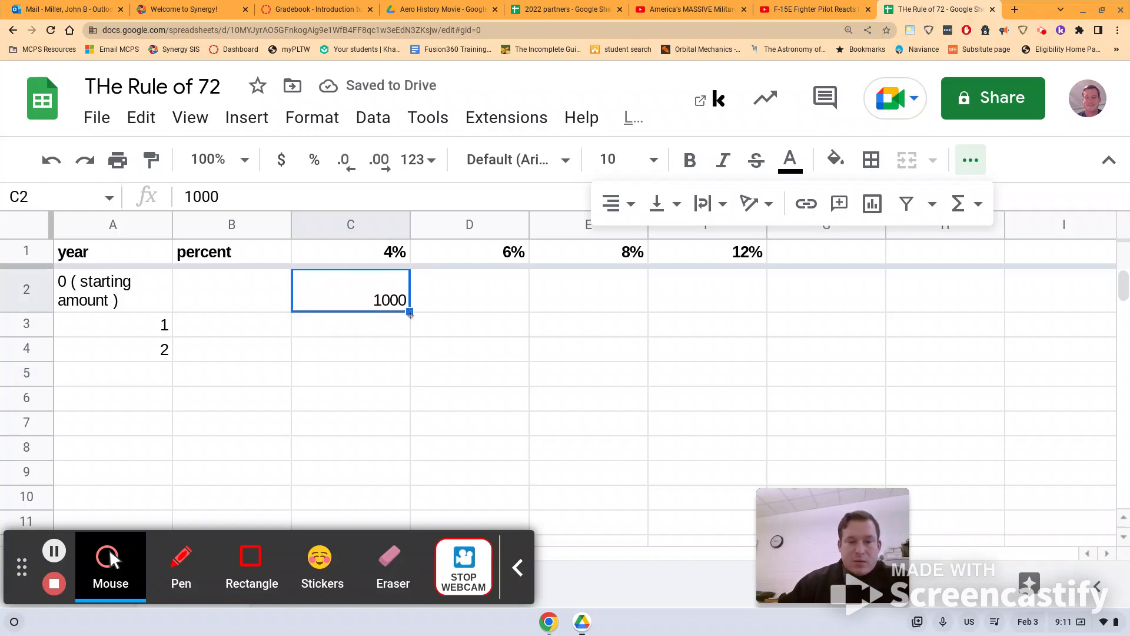
pyautogui.moveTo(410, 313); pyautogui.dragTo(695, 296)
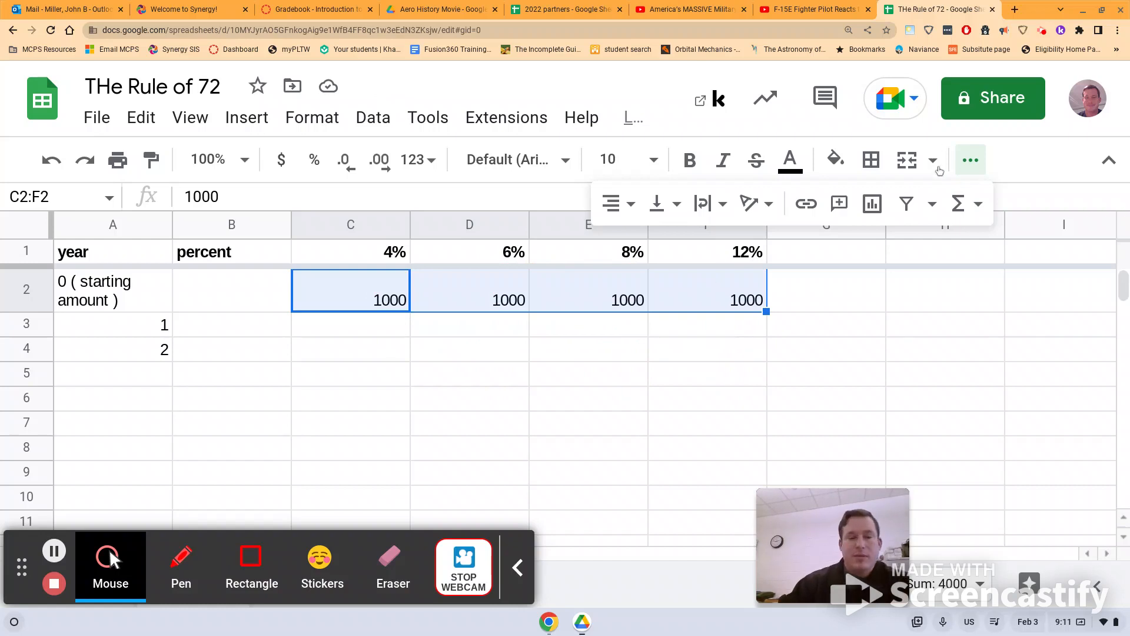
# - Enter the growth formula =1.04*C2 in C3 and fill it down to C4
pyautogui.click(332, 330)
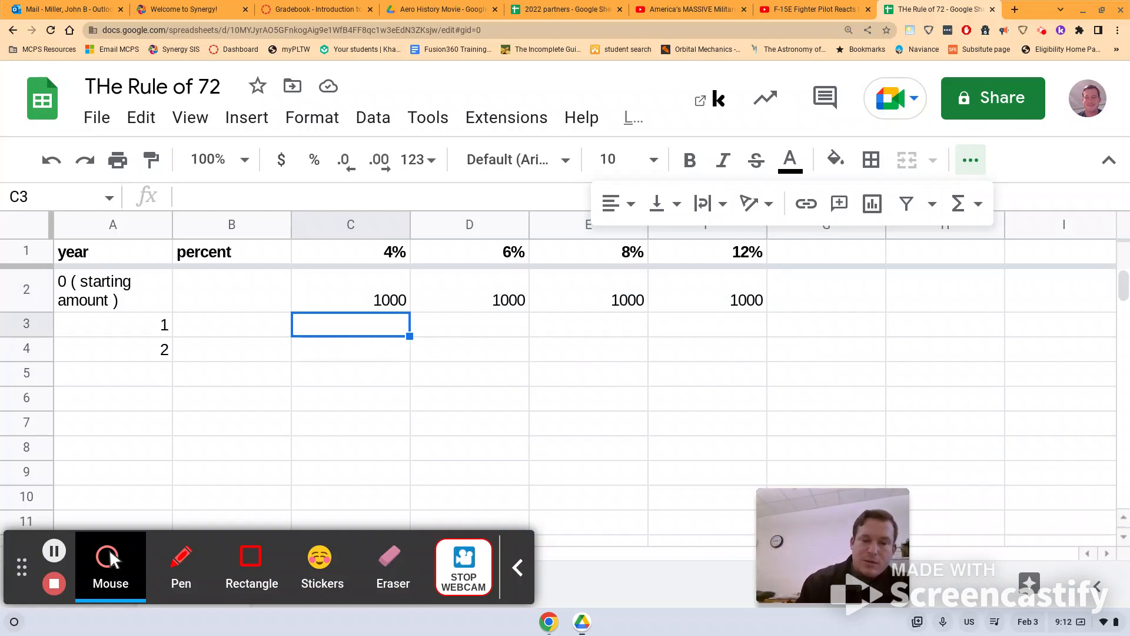
pyautogui.write('=')
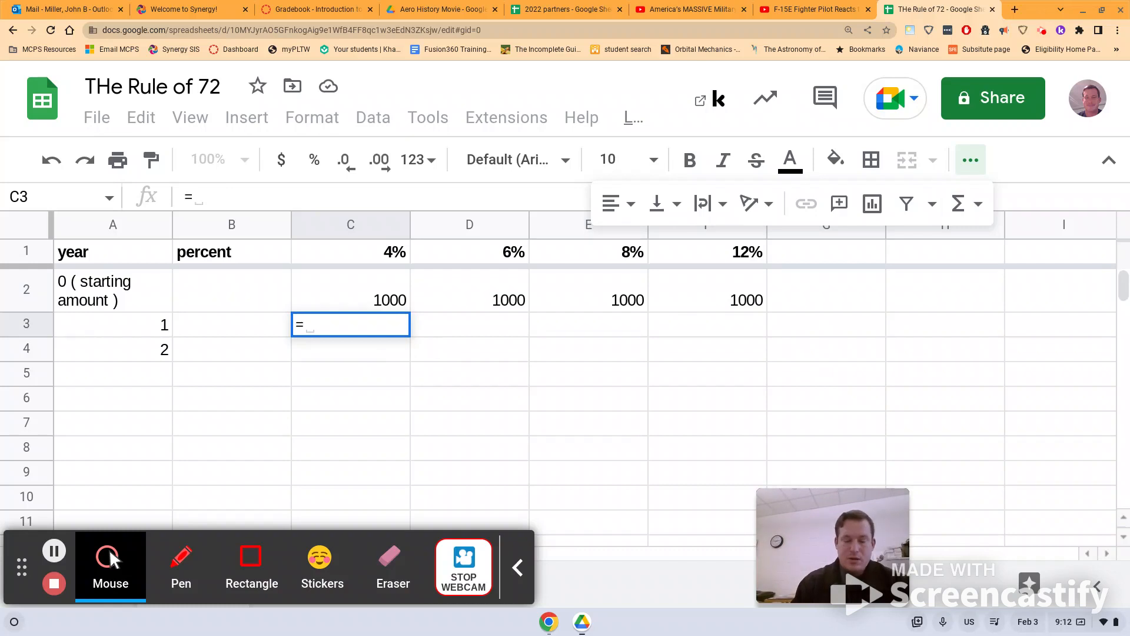
pyautogui.write('1.0')
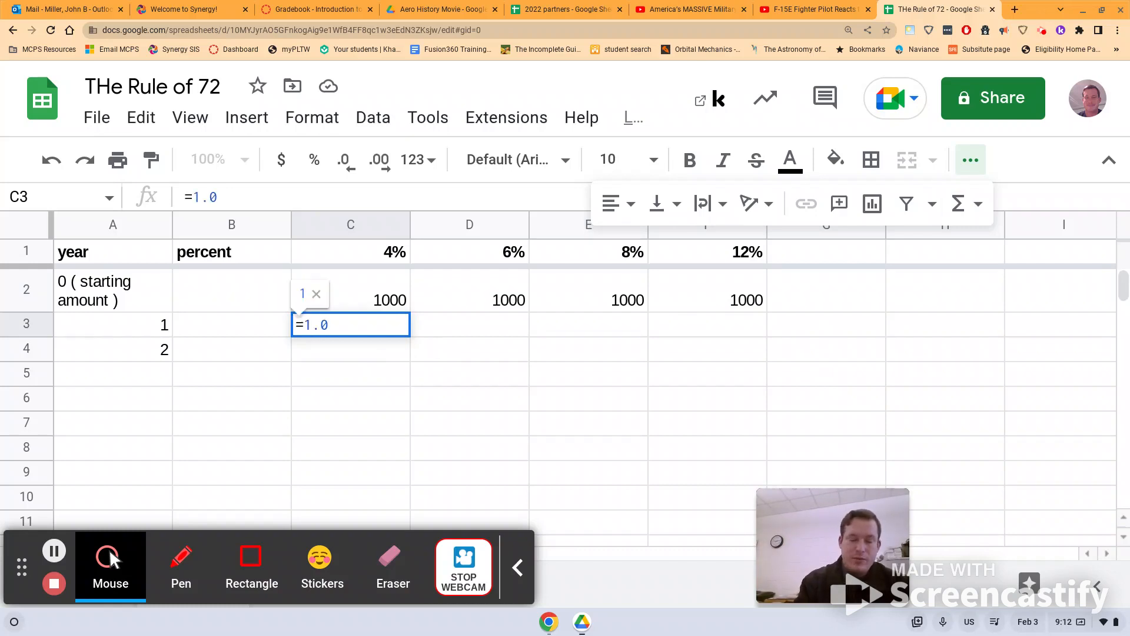
pyautogui.write('4')
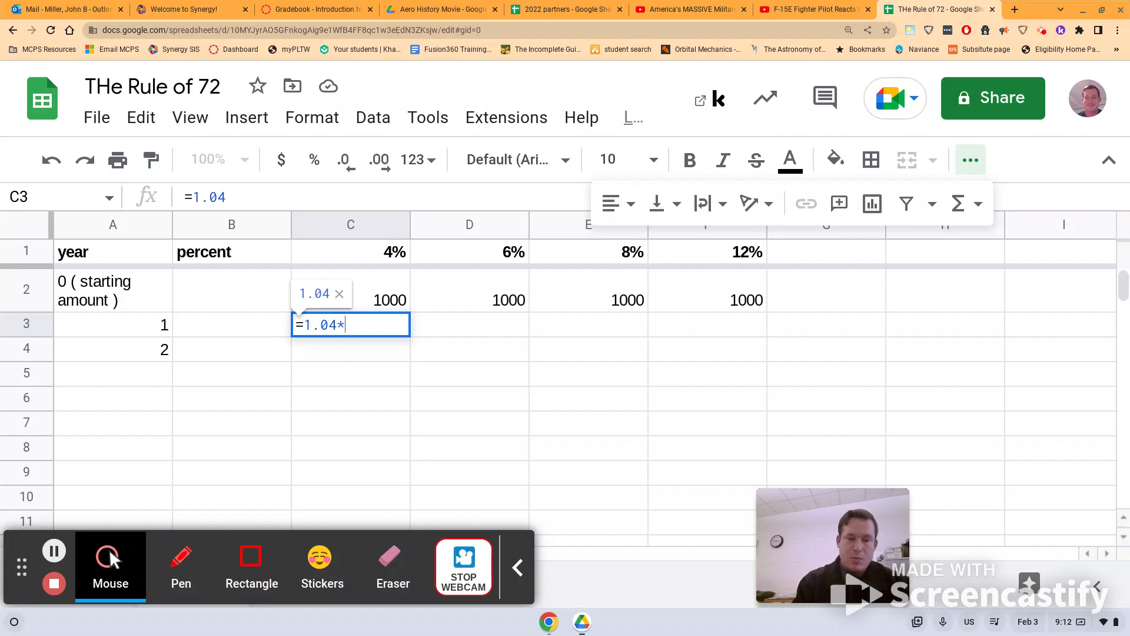
pyautogui.write('*')
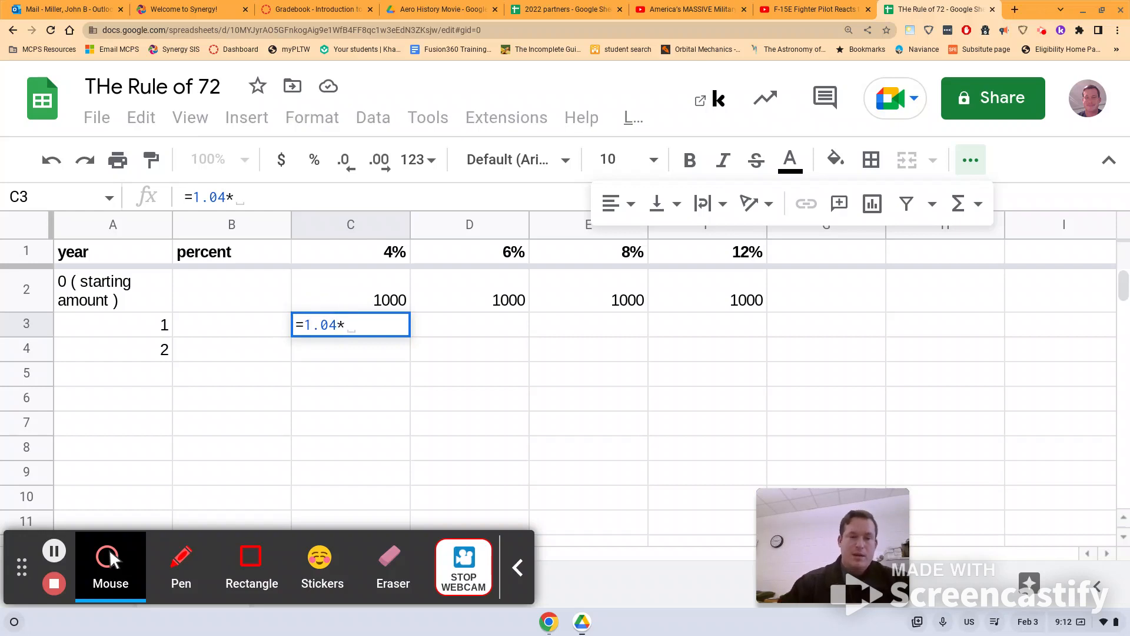
pyautogui.click(383, 297)
pyautogui.press('Return')
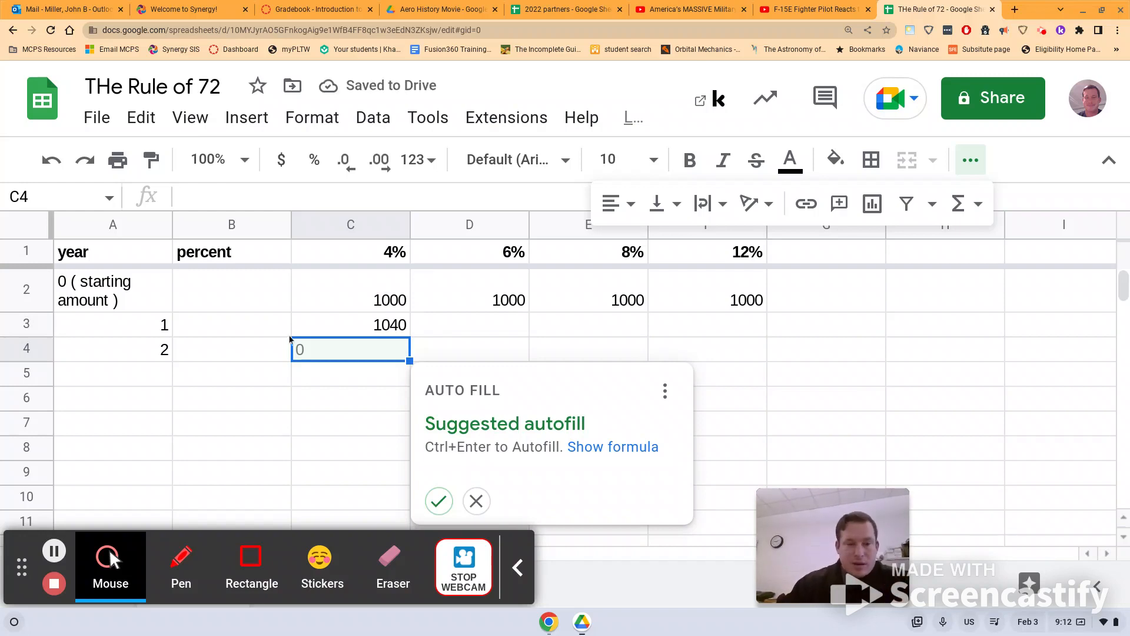
pyautogui.click(378, 334)
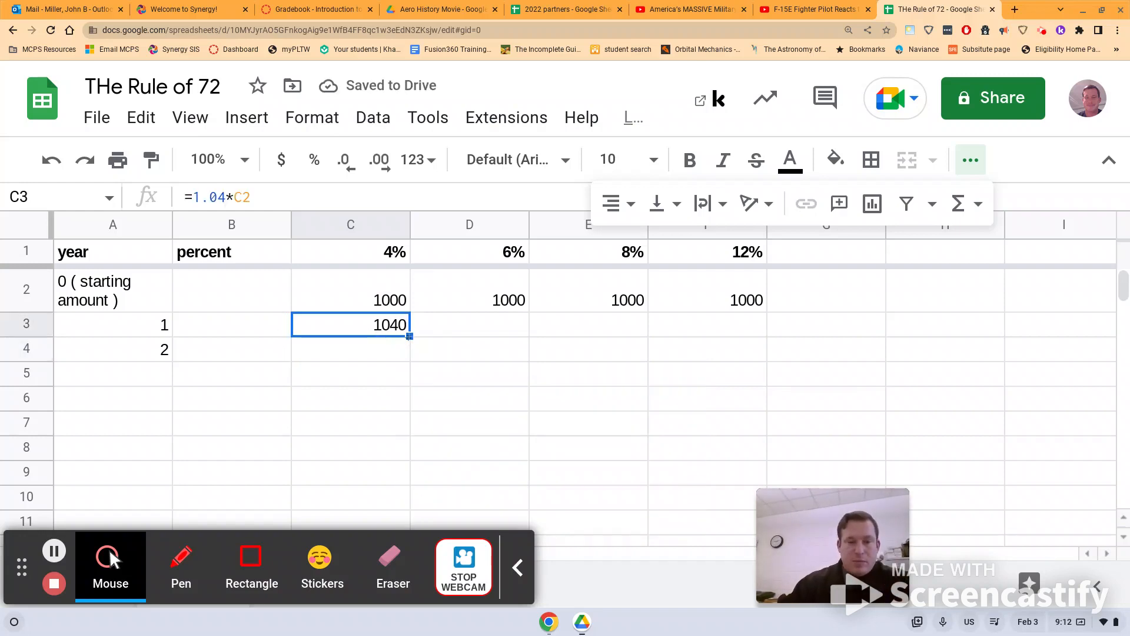
pyautogui.moveTo(410, 336); pyautogui.dragTo(412, 355)
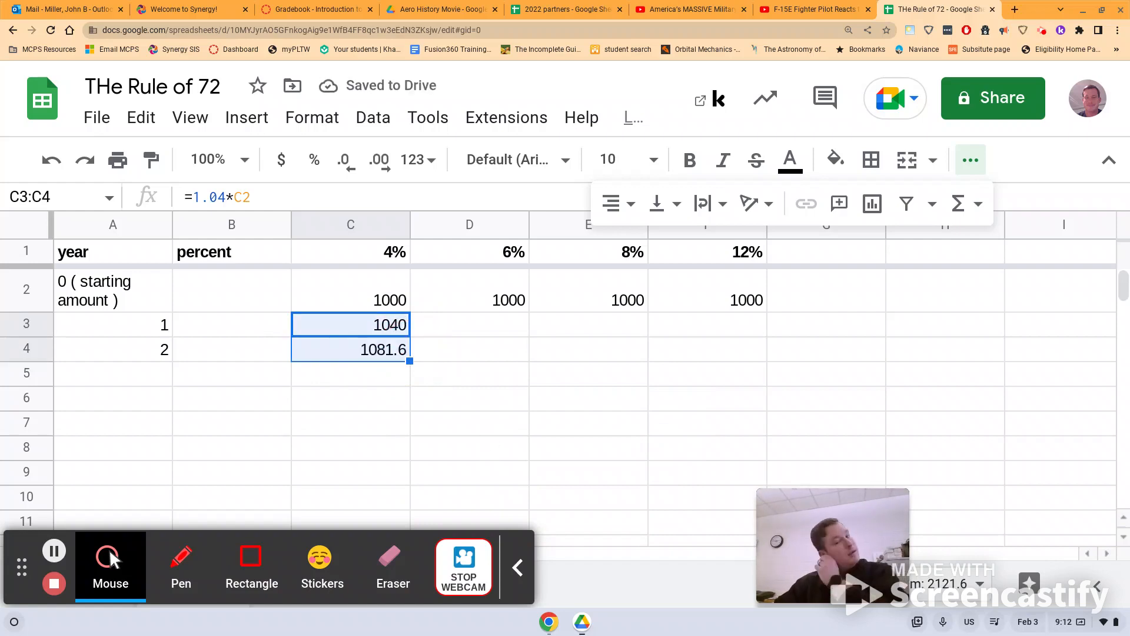
# - Format the whole of columns C through F as currency
pyautogui.click(387, 228)
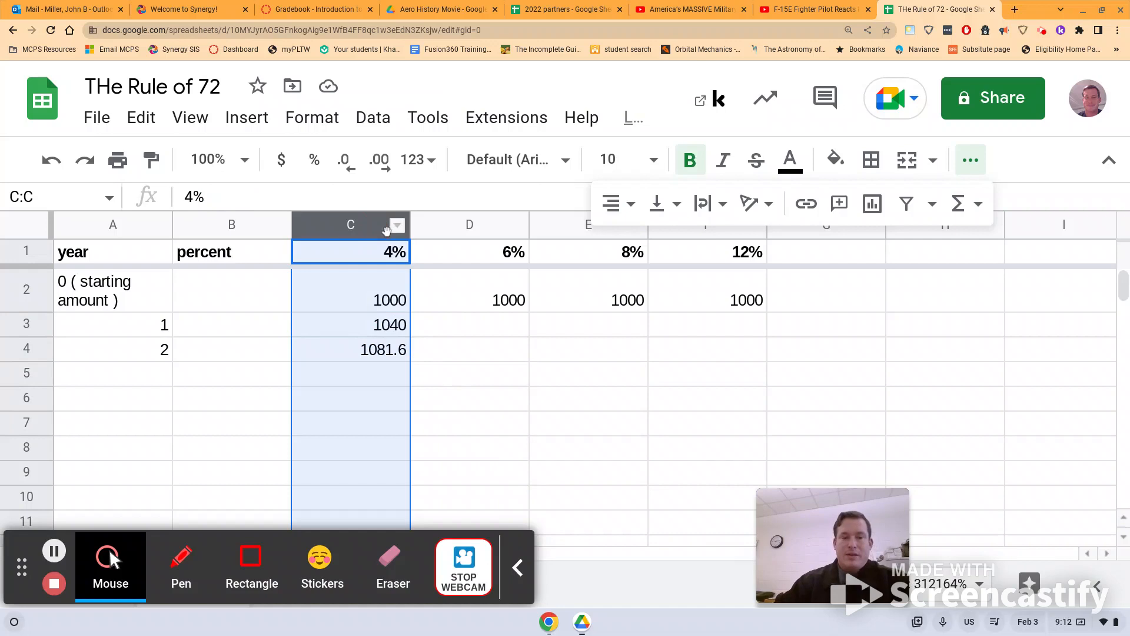
pyautogui.keyDown('ctrl'); pyautogui.click(433, 229); pyautogui.keyUp('ctrl')
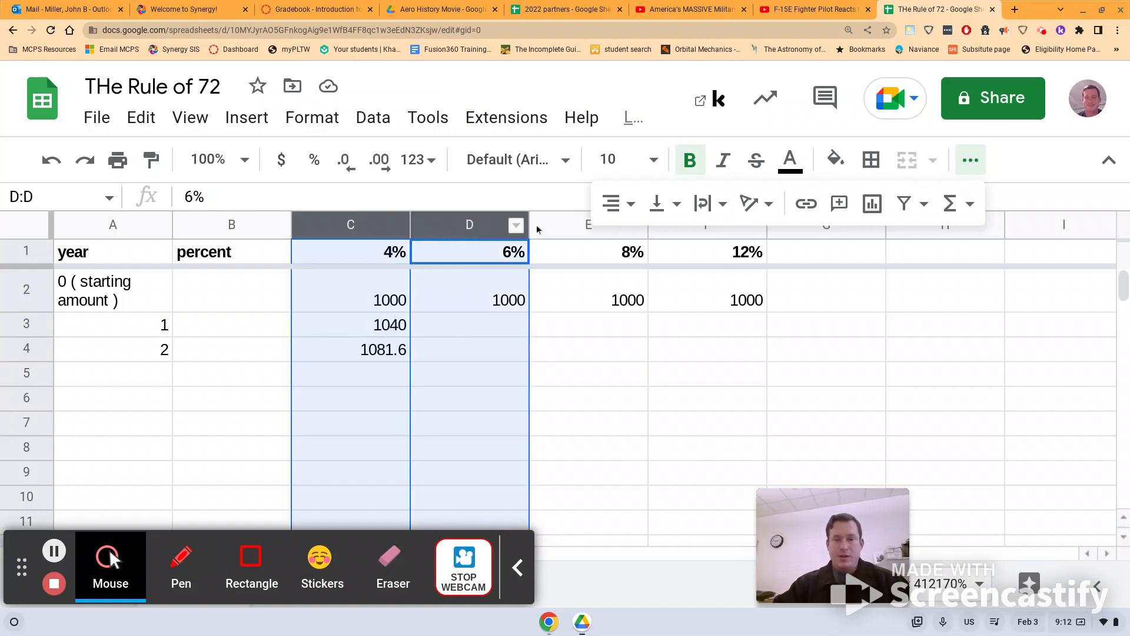
pyautogui.keyDown('ctrl'); pyautogui.click(565, 233); pyautogui.keyUp('ctrl')
pyautogui.keyDown('ctrl'); pyautogui.click(664, 234); pyautogui.keyUp('ctrl')
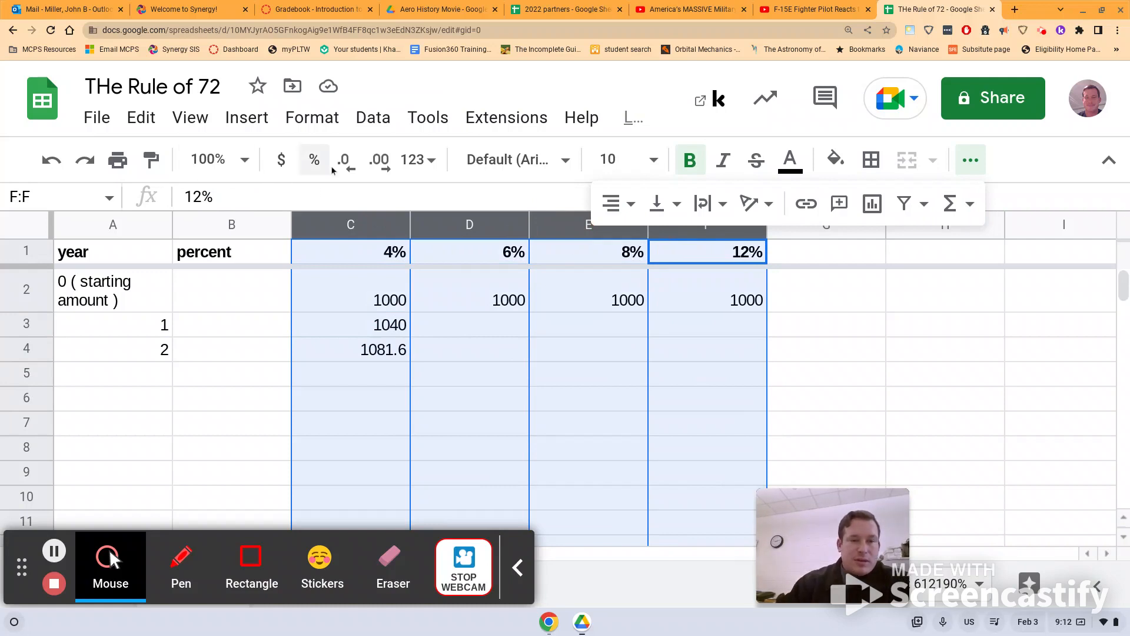
pyautogui.click(282, 171)
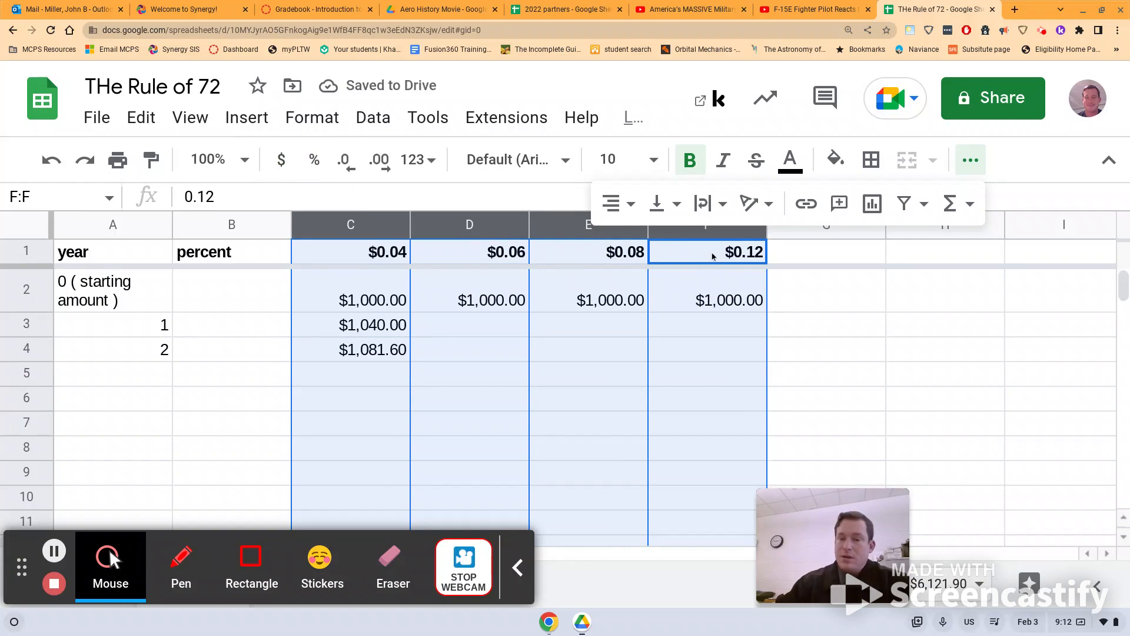
# - Re-enter the header rates in C1 through F1 as 4%, 6%, 8% and 12%
pyautogui.click(338, 257)
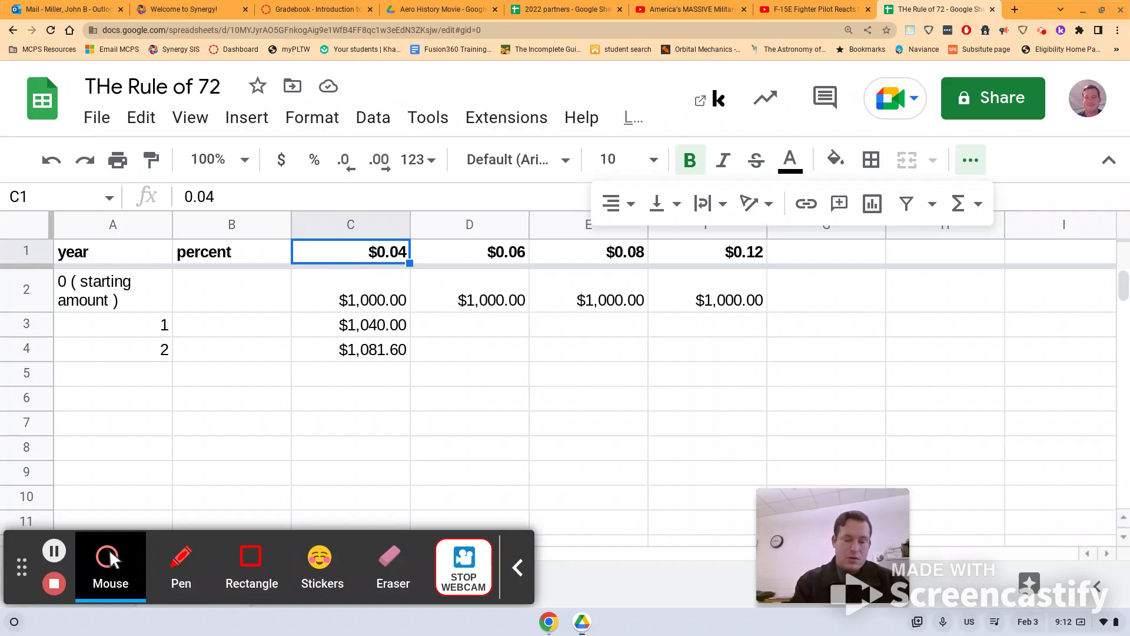
pyautogui.write('4%')
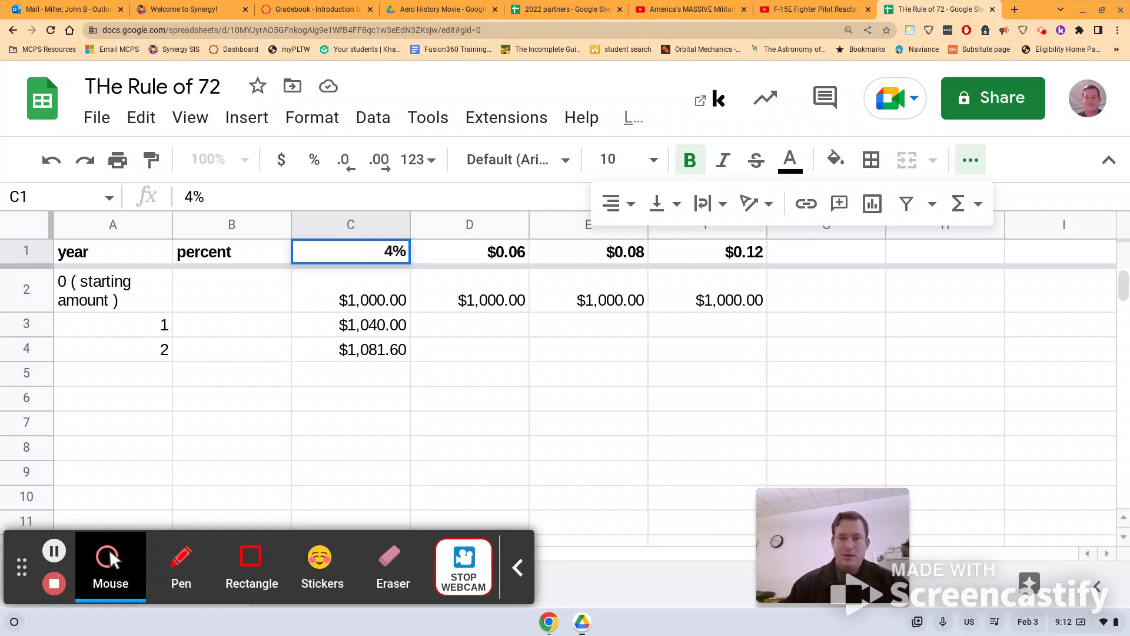
pyautogui.press('Return')
pyautogui.click(479, 255)
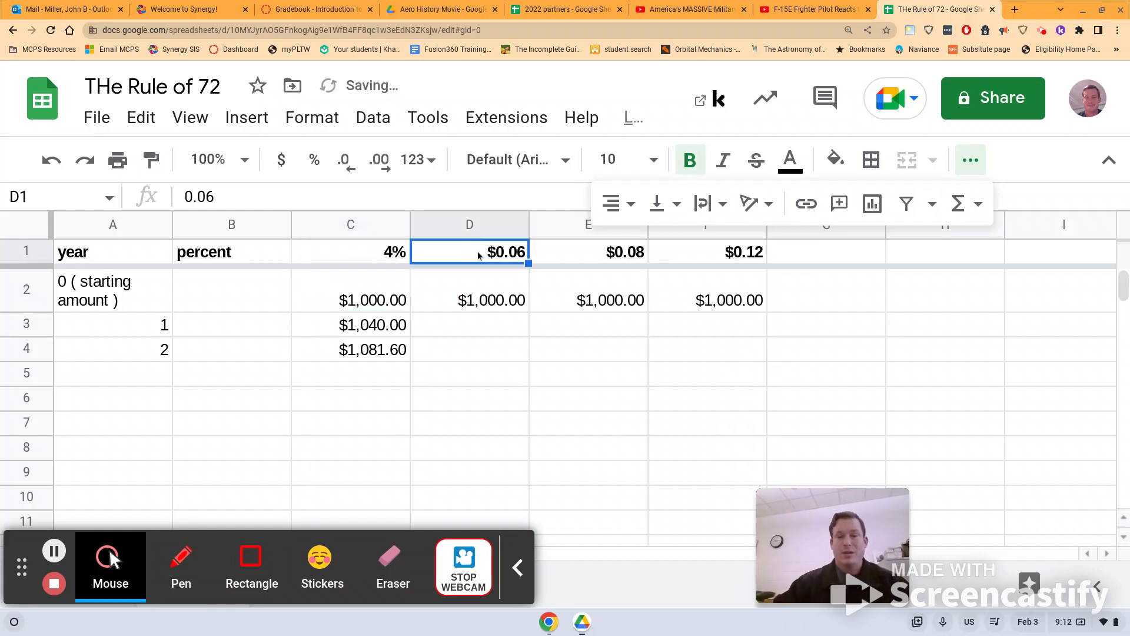
pyautogui.write('6')
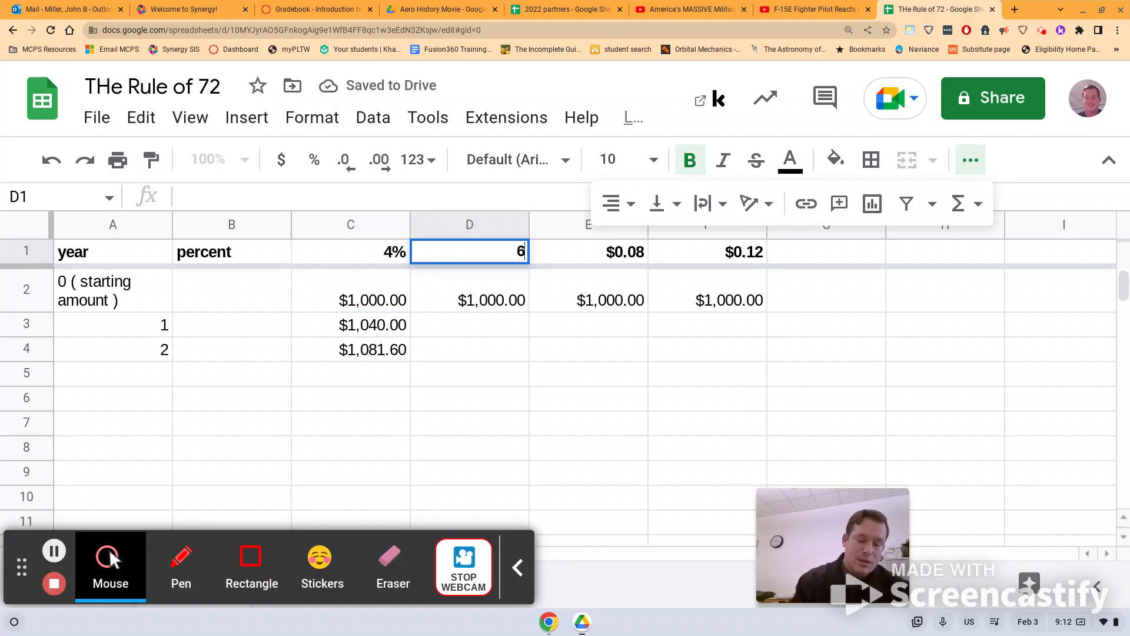
pyautogui.write('%')
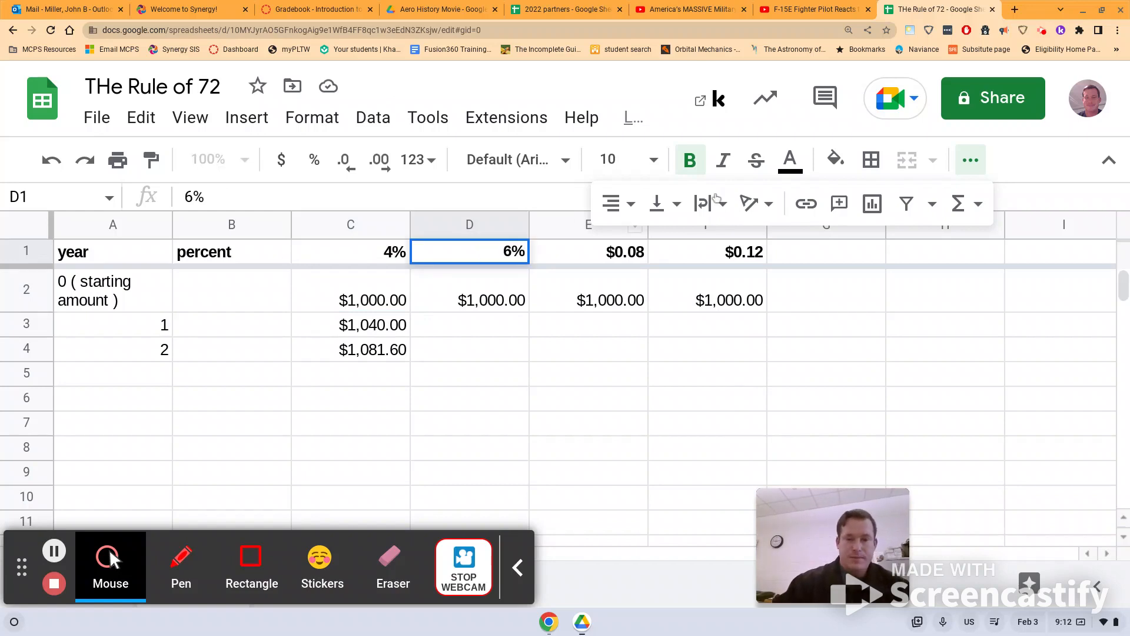
pyautogui.click(633, 261)
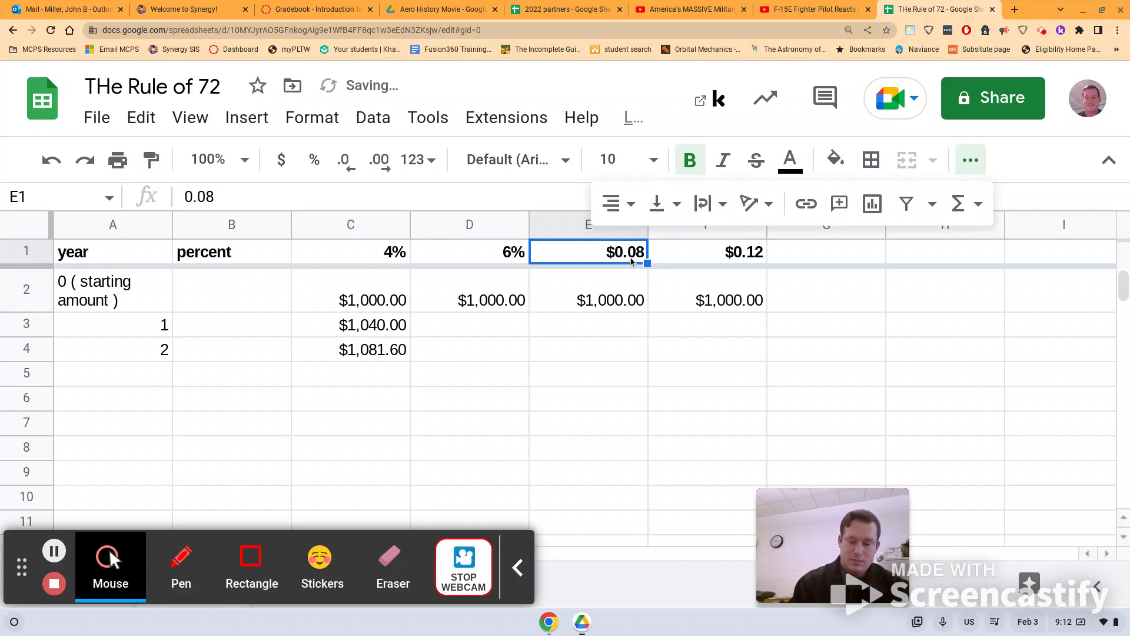
pyautogui.write('8%')
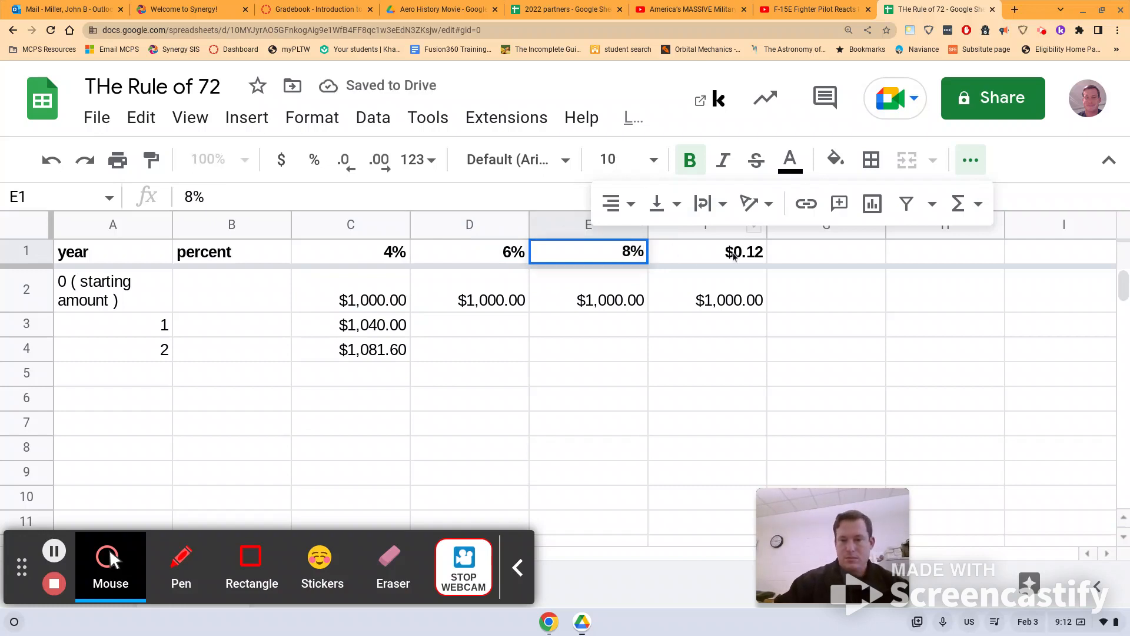
pyautogui.click(734, 256)
pyautogui.write('12')
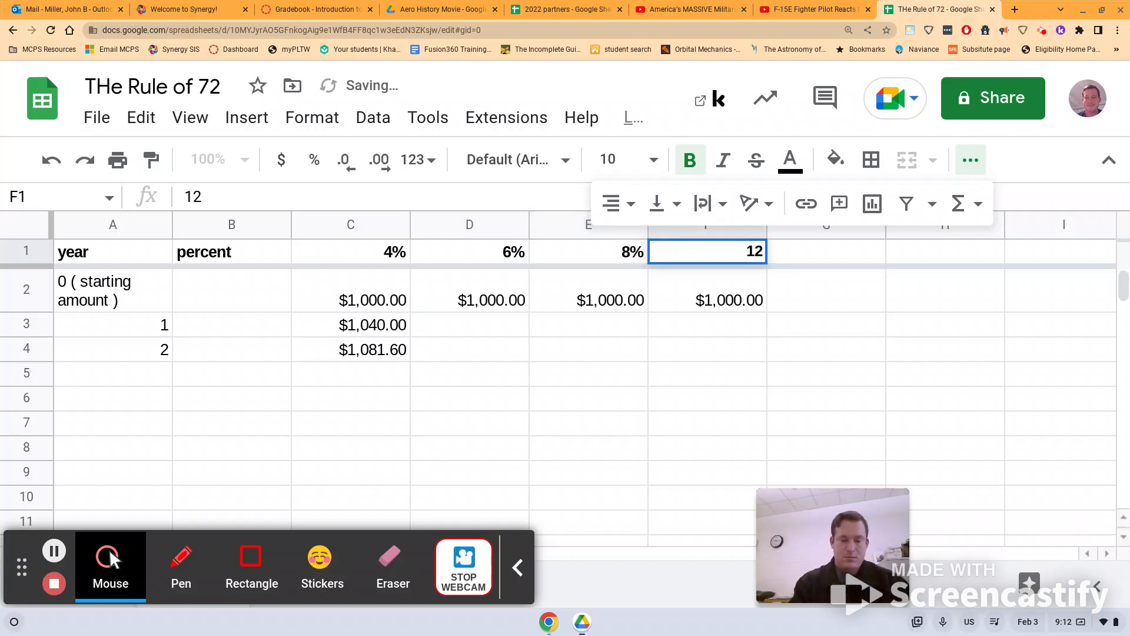
pyautogui.write('%')
pyautogui.press('Return')
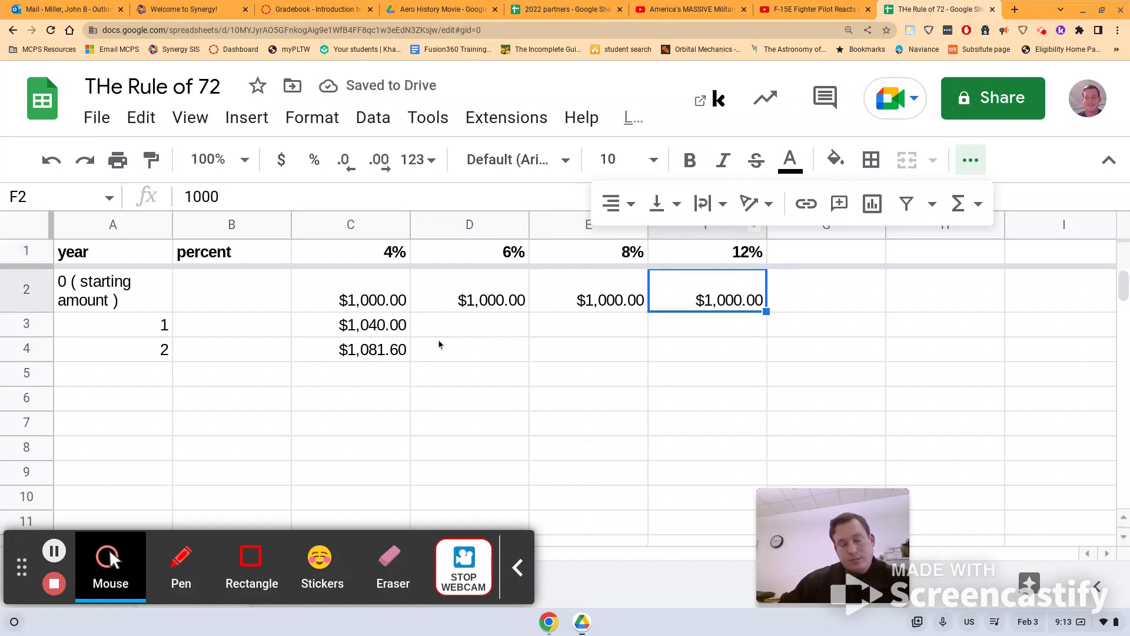
pyautogui.click(517, 332)
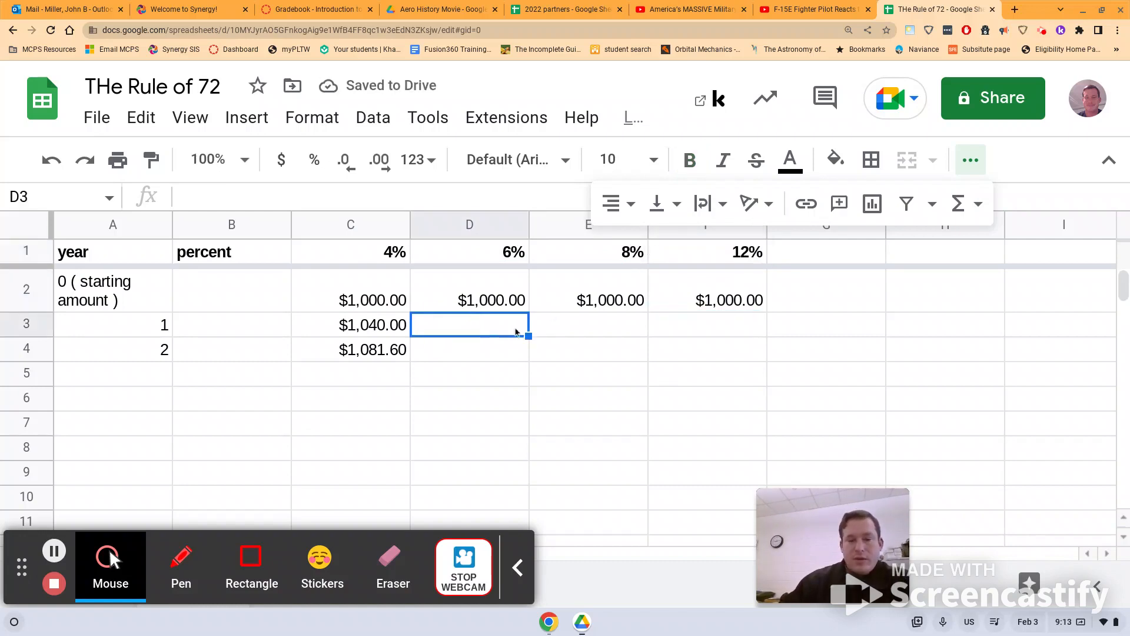
pyautogui.click(560, 327)
pyautogui.click(683, 328)
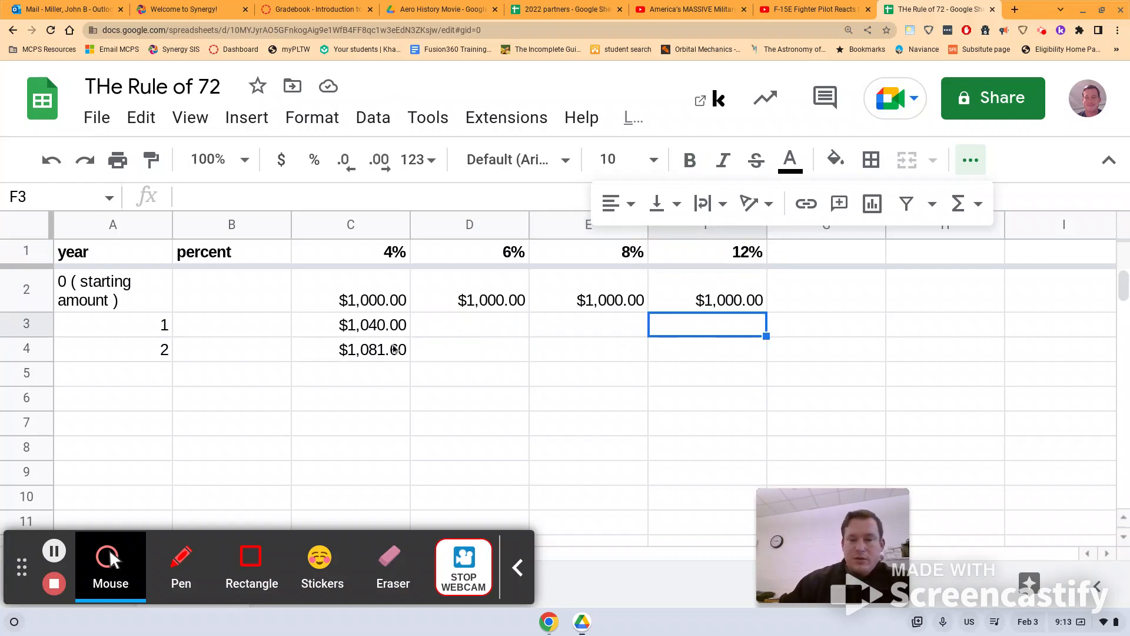
# - Extend the year and 4% growth formulas in A4:C4 down through row 17, reaching year 15
pyautogui.moveTo(110, 357); pyautogui.dragTo(411, 435)
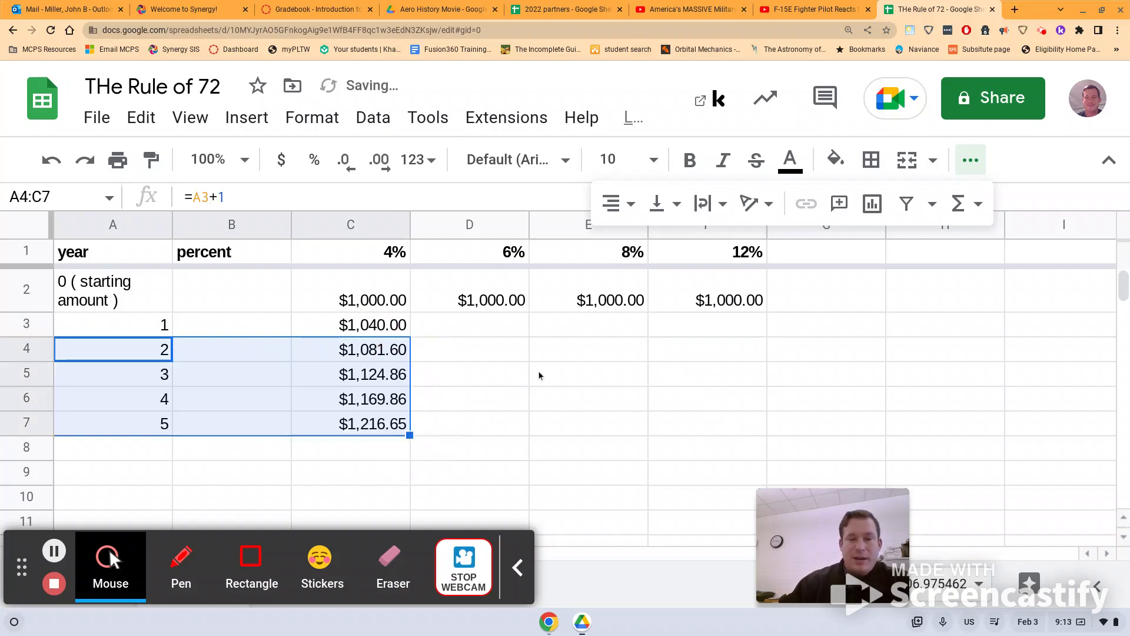
pyautogui.scroll(-1, 539, 375)
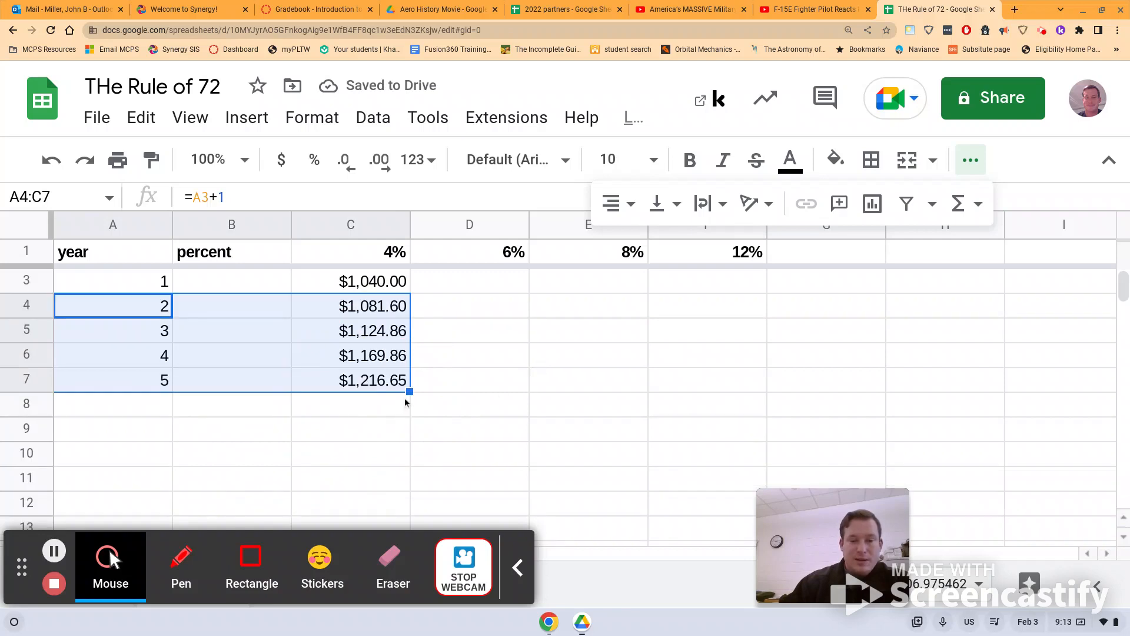
pyautogui.moveTo(410, 392); pyautogui.dragTo(425, 510)
pyautogui.scroll(-4, 535, 389)
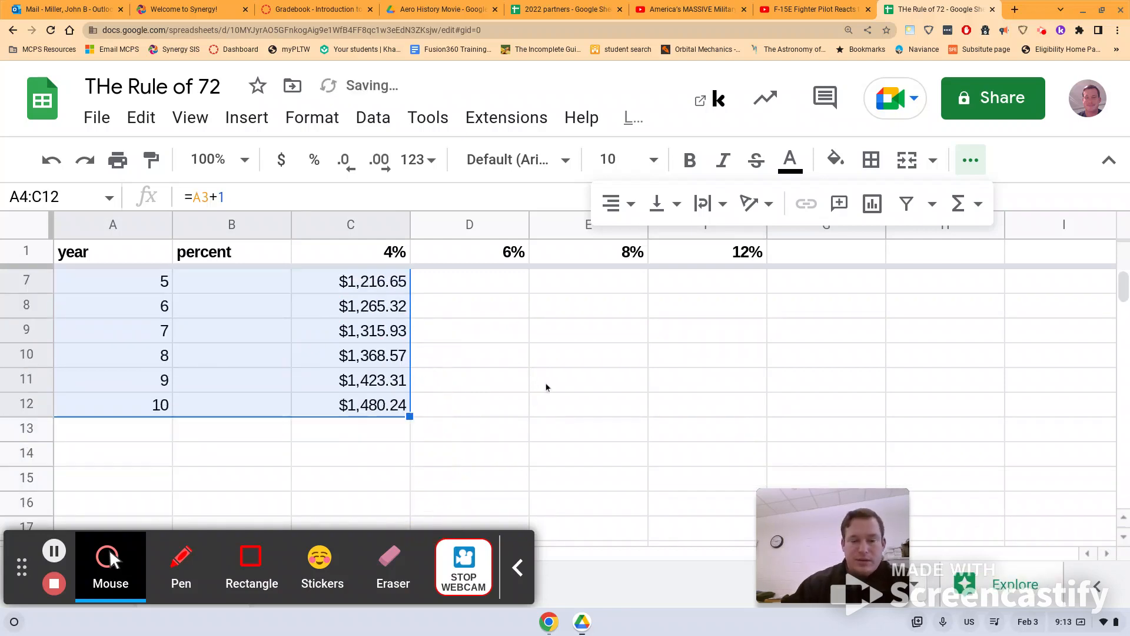
pyautogui.scroll(-2, 546, 388)
pyautogui.moveTo(410, 367); pyautogui.dragTo(425, 490)
pyautogui.scroll(-10, 490, 417)
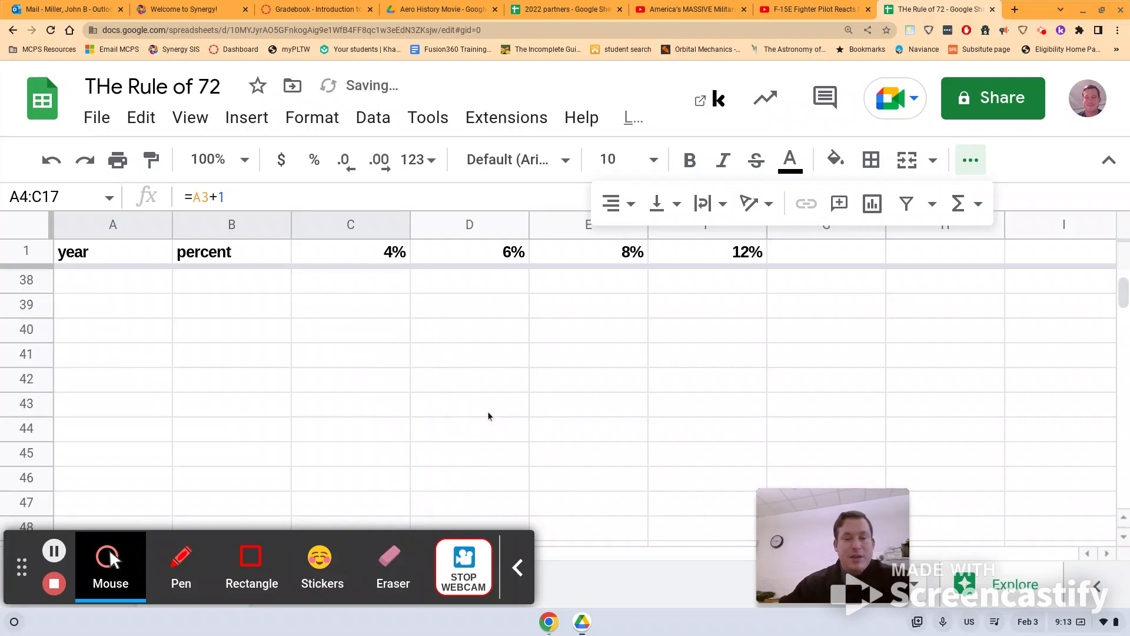
pyautogui.scroll(2, 486, 415)
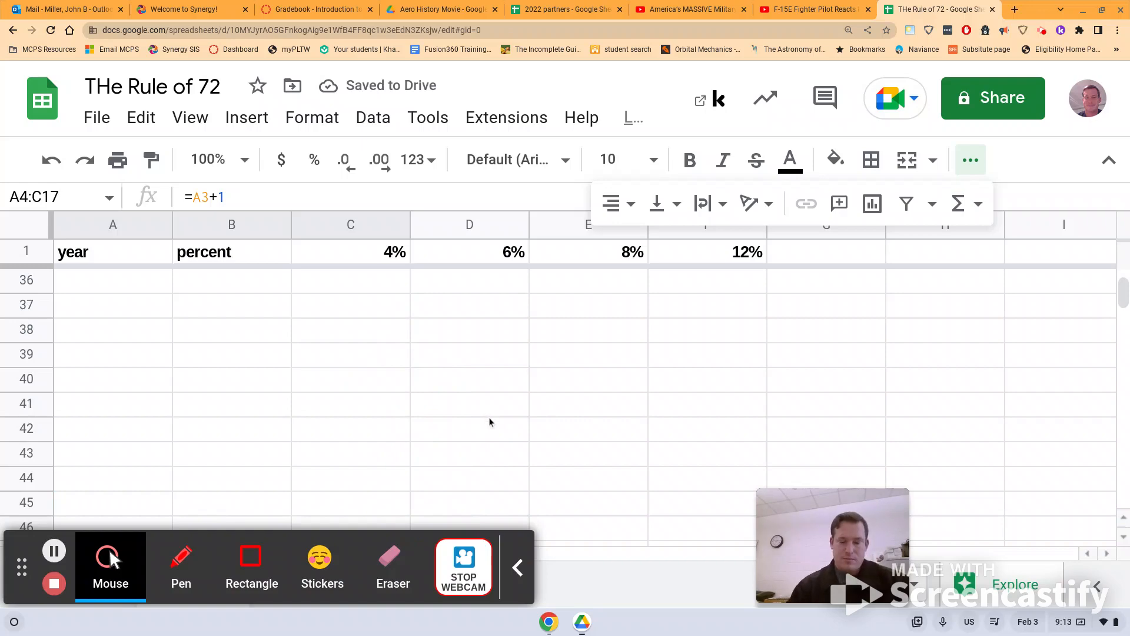
pyautogui.hotkey('ctrl', '-')
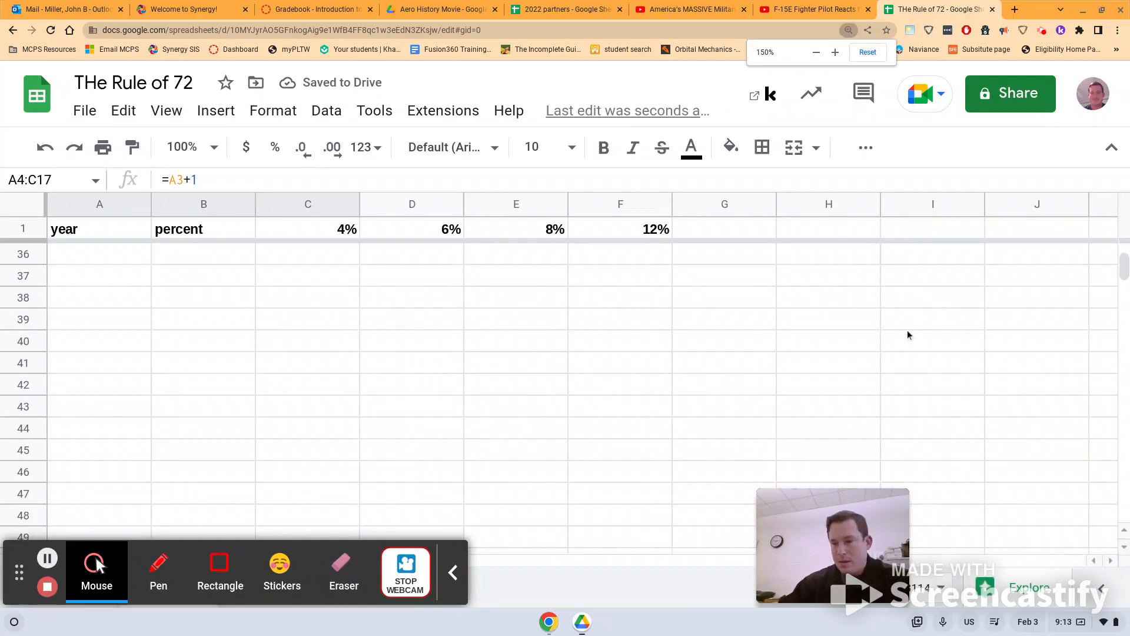
pyautogui.hotkey('ctrl', '-')
pyautogui.scroll(8, 854, 353)
pyautogui.scroll(-1, 412, 451)
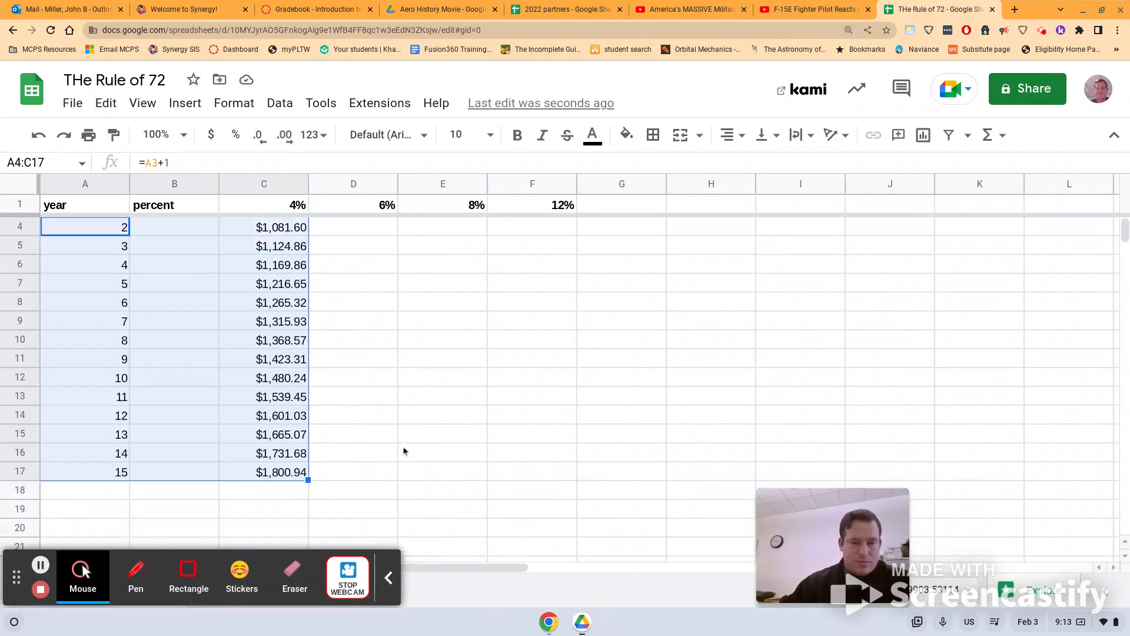
# - Extend the year and 4% growth formulas from row 17 down through row 31, reaching year 29
pyautogui.scroll(-1, 404, 451)
pyautogui.scroll(-8, 329, 414)
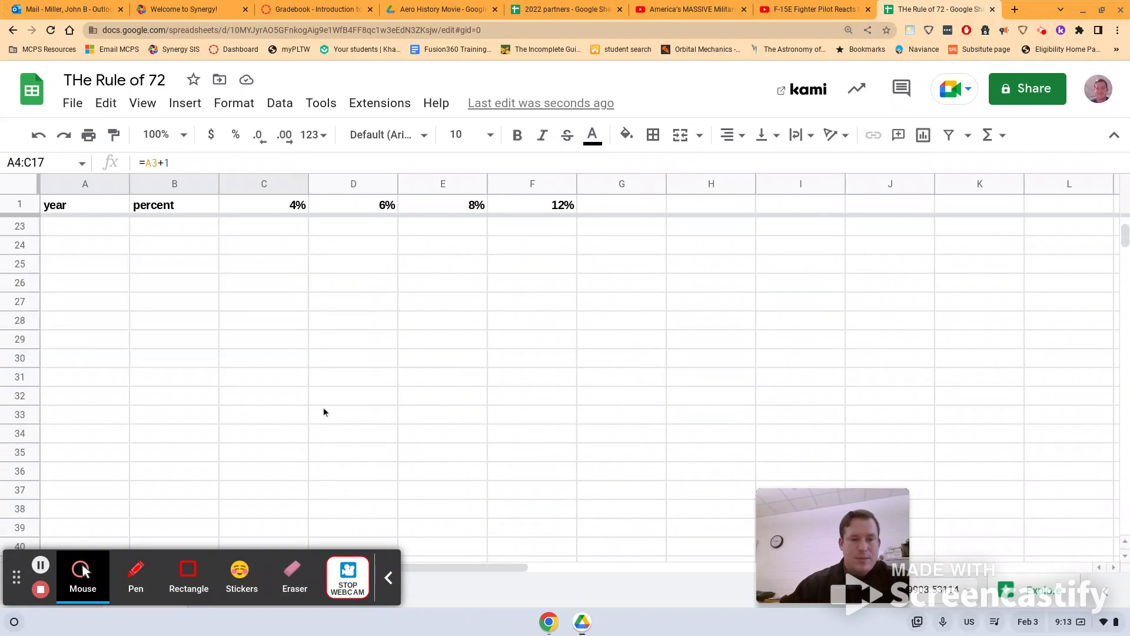
pyautogui.scroll(2, 324, 408)
pyautogui.scroll(1, 322, 412)
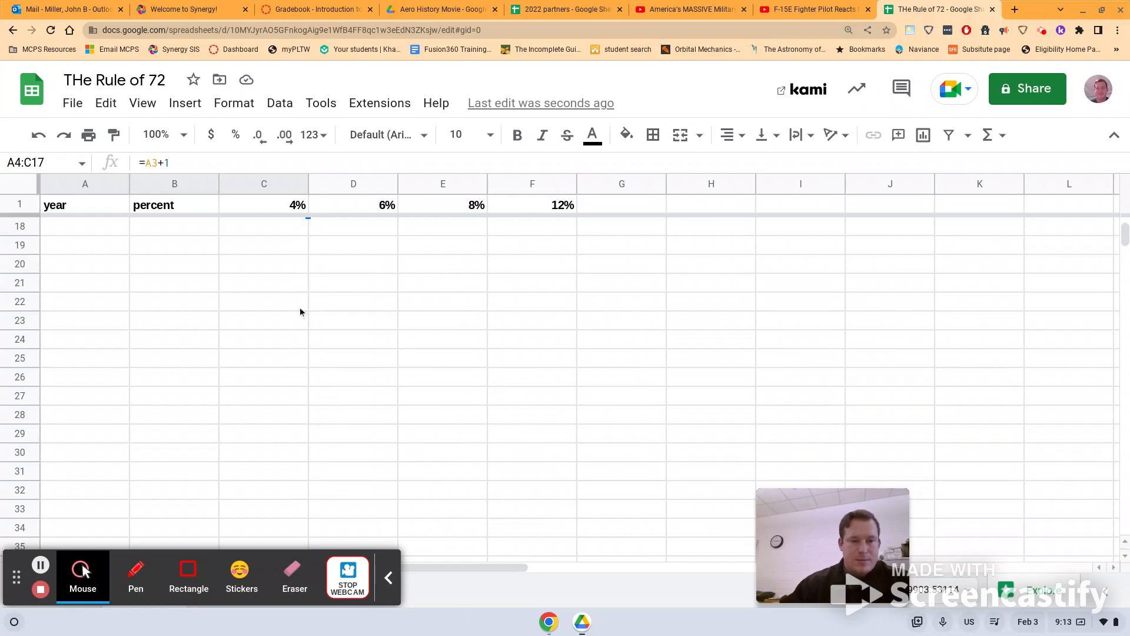
pyautogui.scroll(1, 301, 312)
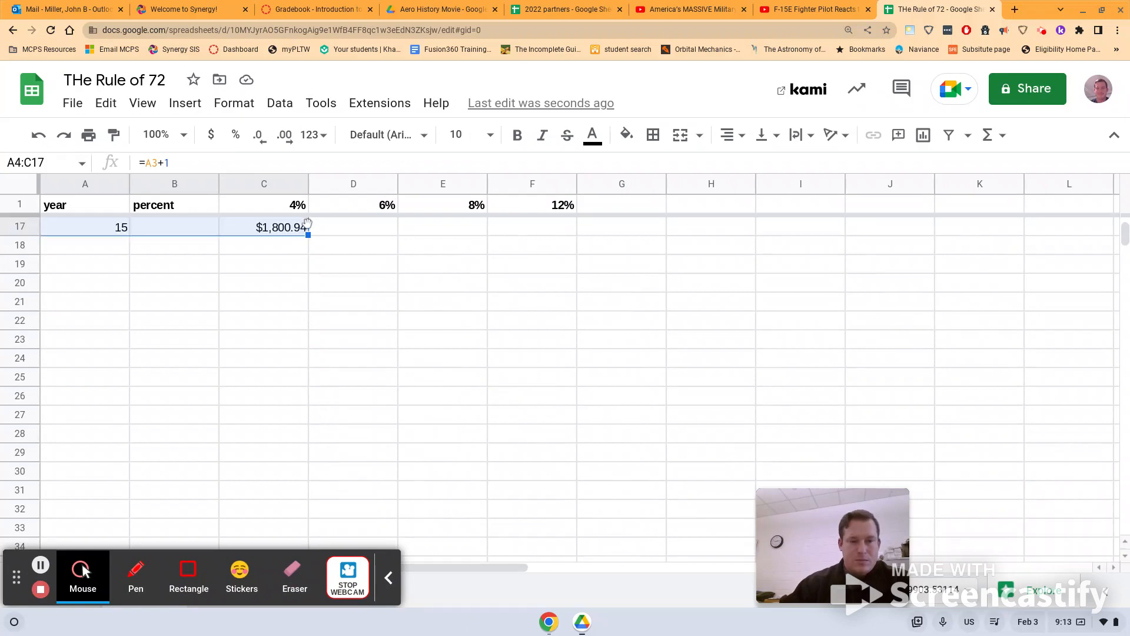
pyautogui.moveTo(308, 235); pyautogui.dragTo(313, 492)
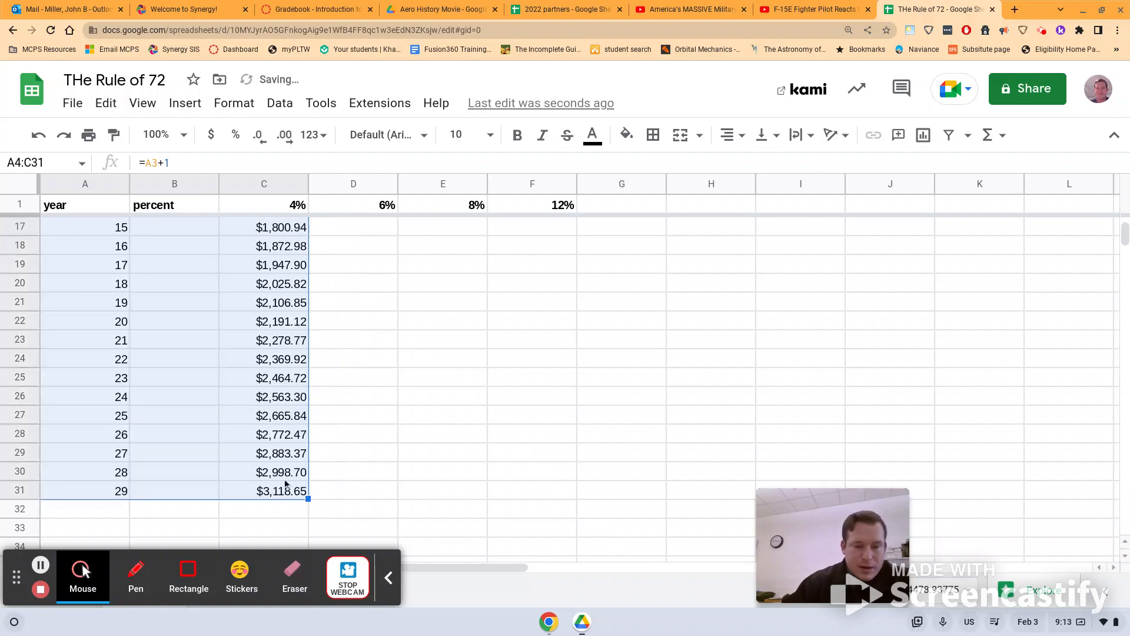
pyautogui.click(260, 287)
pyautogui.click(112, 288)
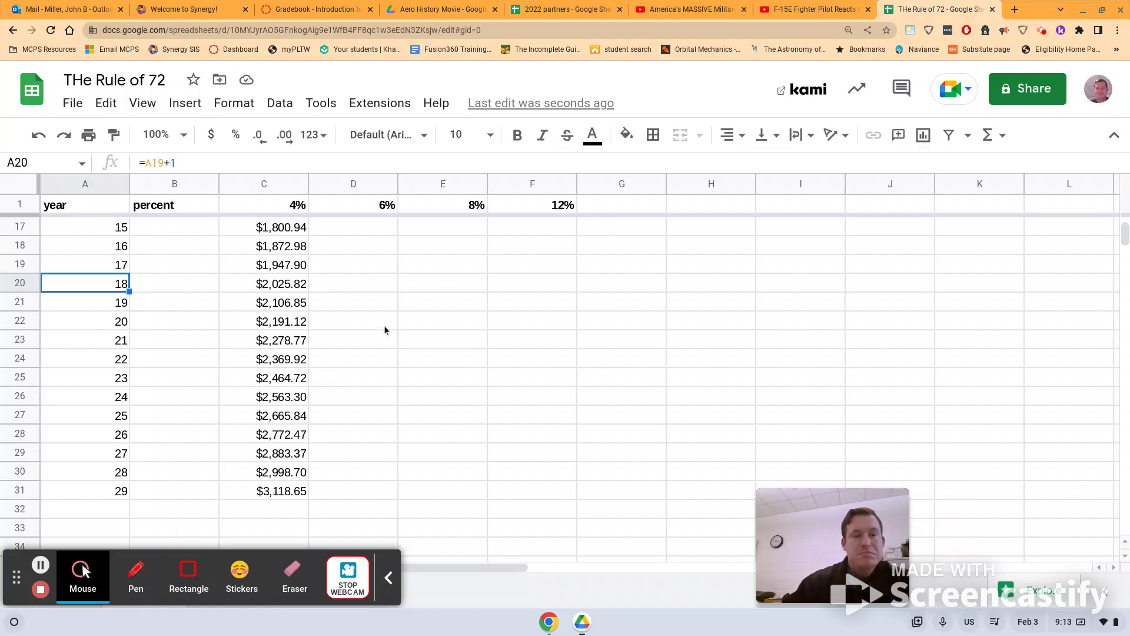
# - Enter the 12% growth formula =F2*1.12 in F3 and fill it down through F15
pyautogui.scroll(3, 380, 334)
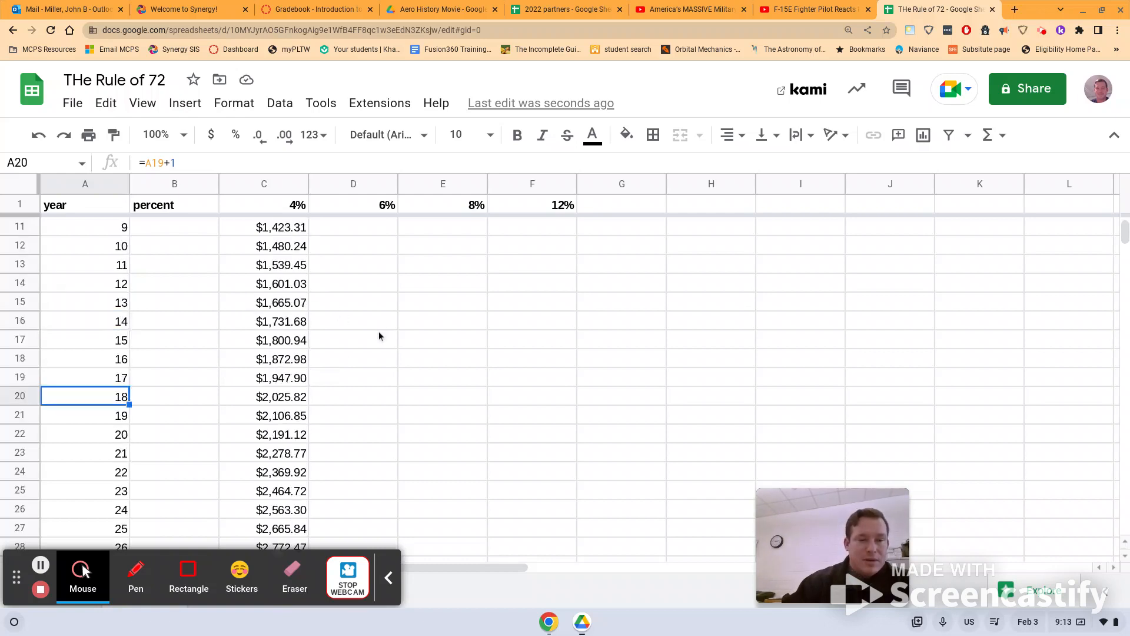
pyautogui.scroll(3, 378, 336)
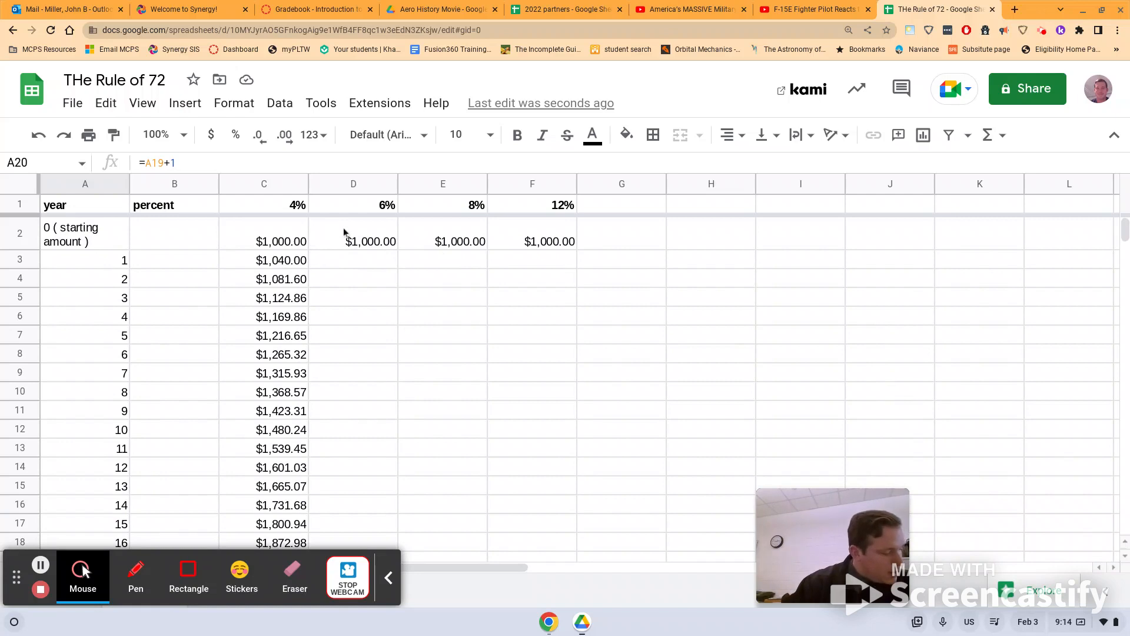
pyautogui.click(541, 262)
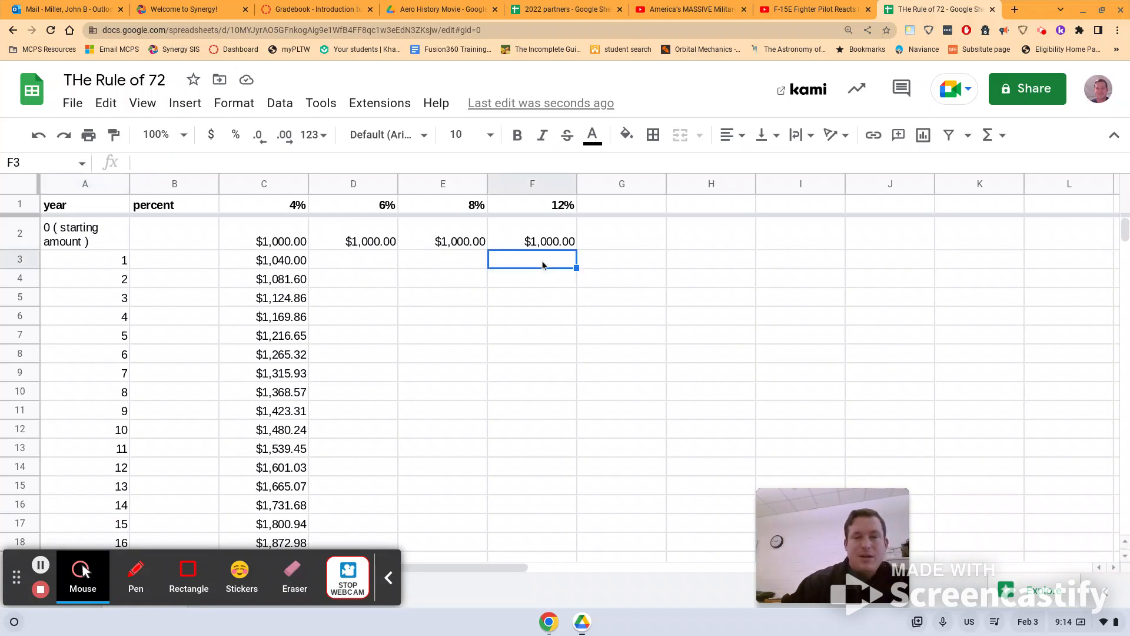
pyautogui.write('=')
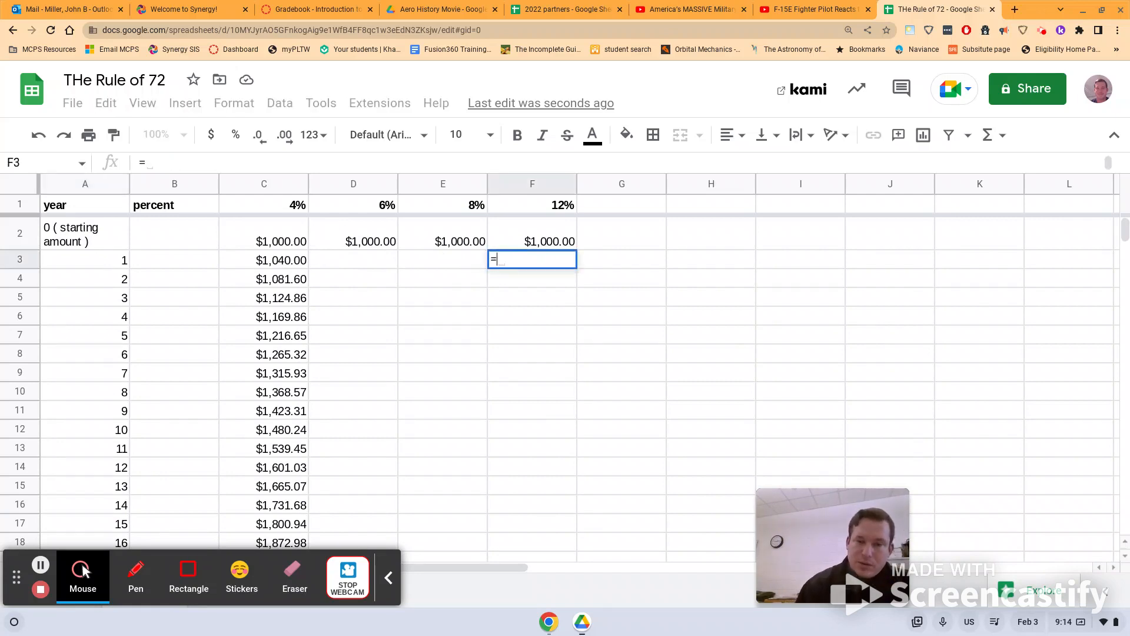
pyautogui.click(565, 242)
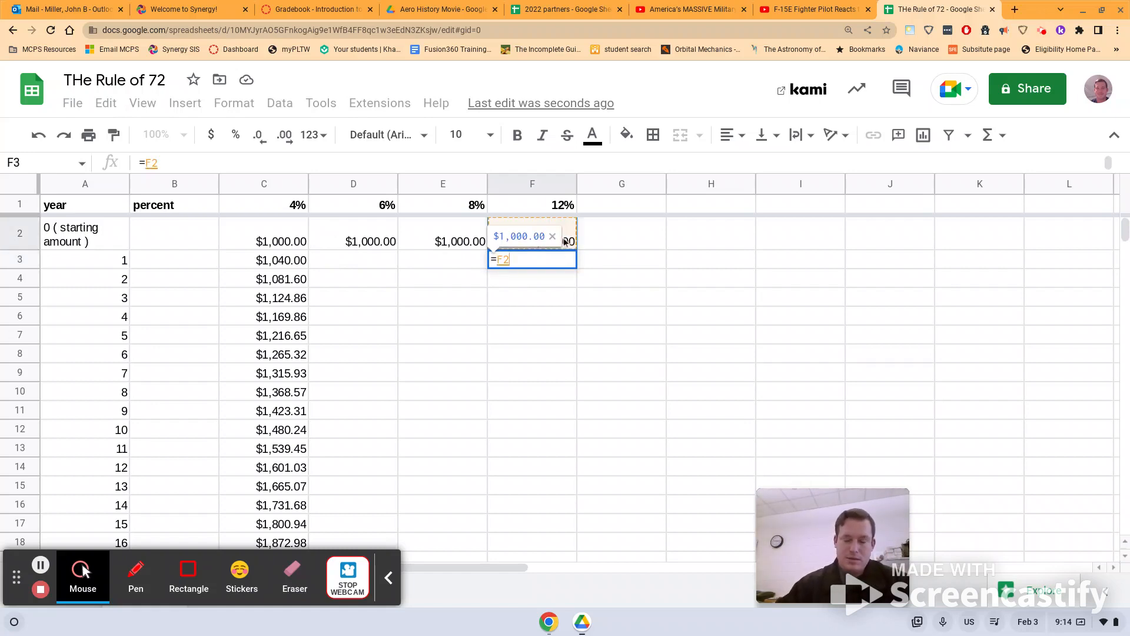
pyautogui.write('*1.12')
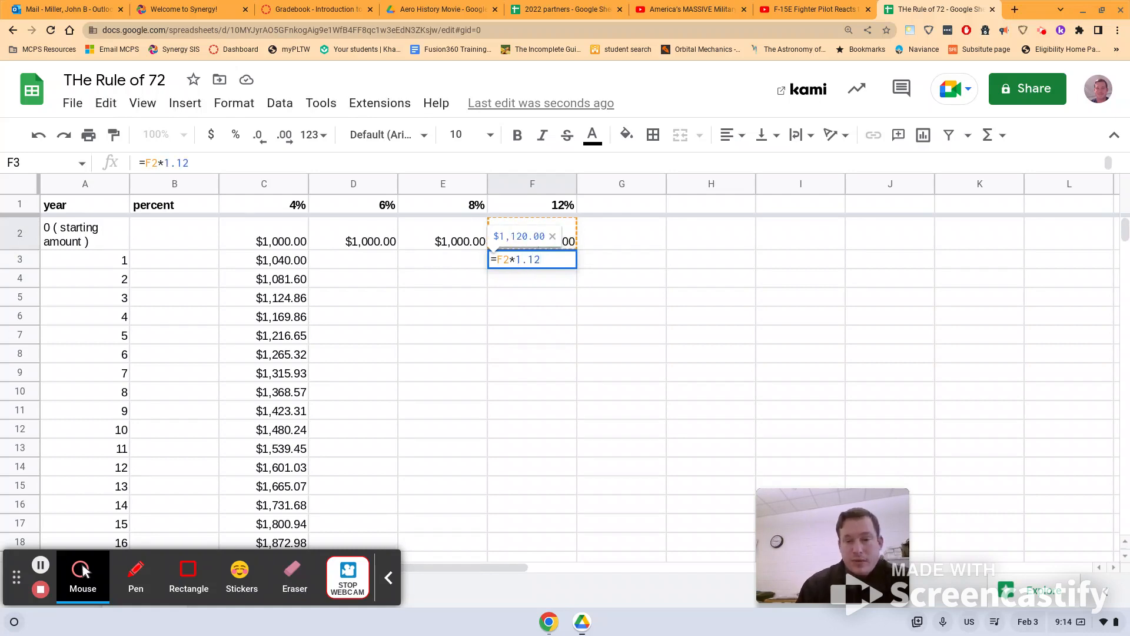
pyautogui.press('Return')
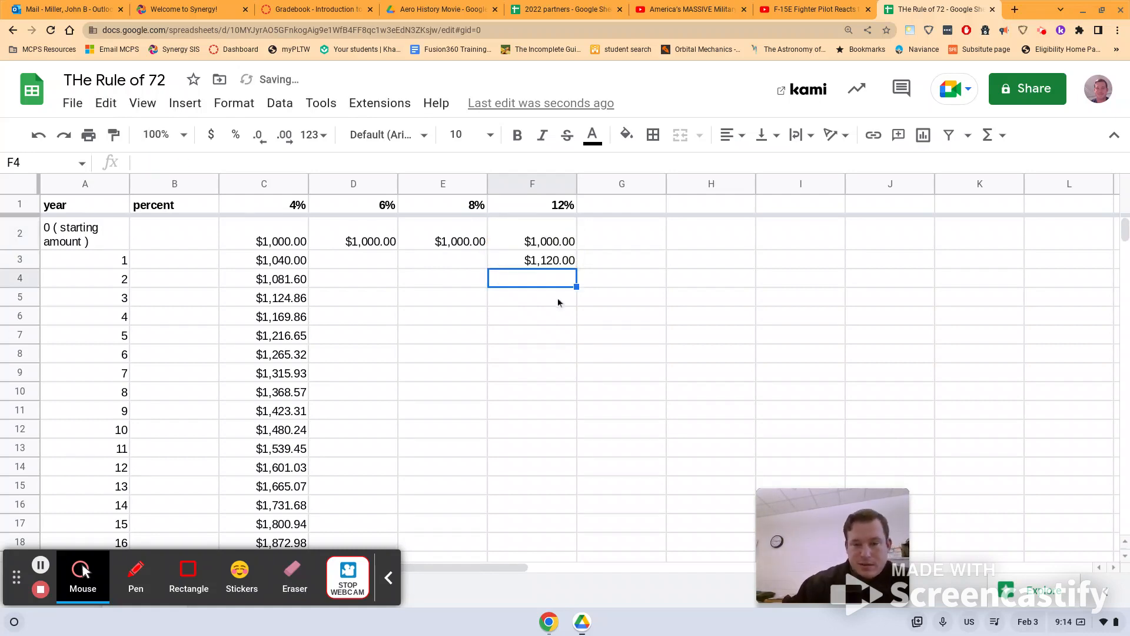
pyautogui.click(547, 261)
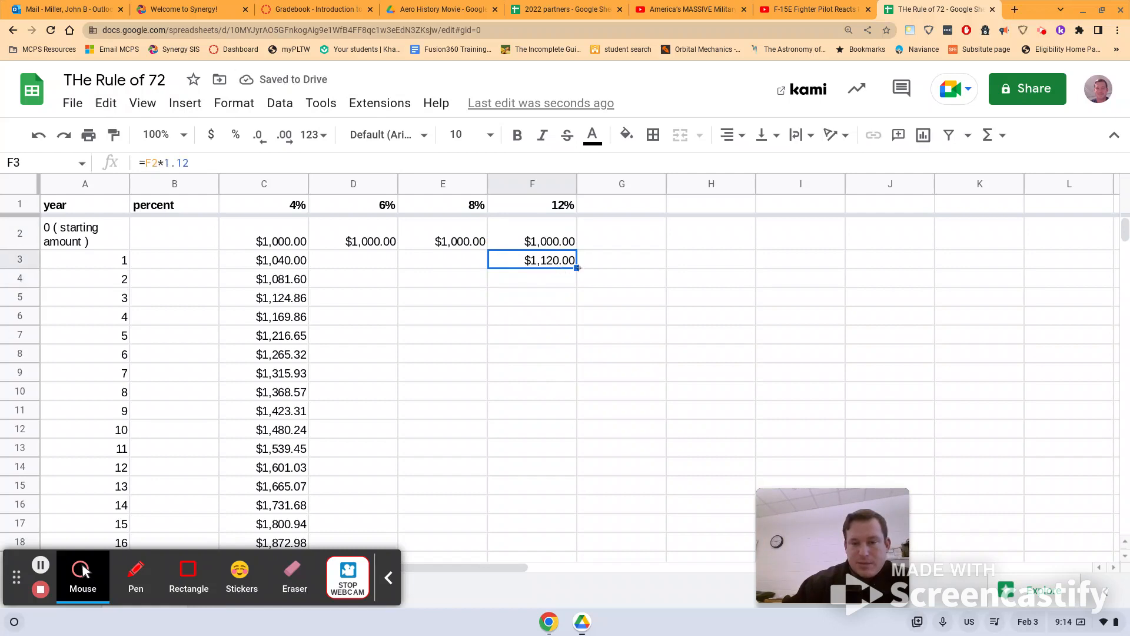
pyautogui.moveTo(578, 268); pyautogui.dragTo(601, 493)
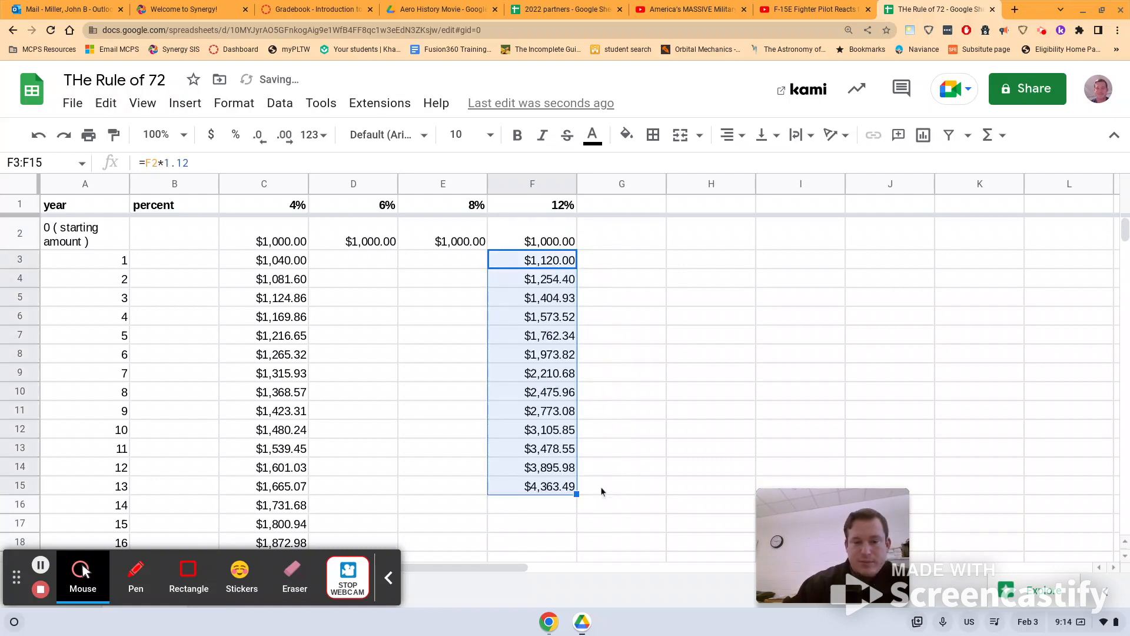
# - Highlight the year 7 amount in the 12% column, cell F9, with a yellow fill
pyautogui.click(550, 377)
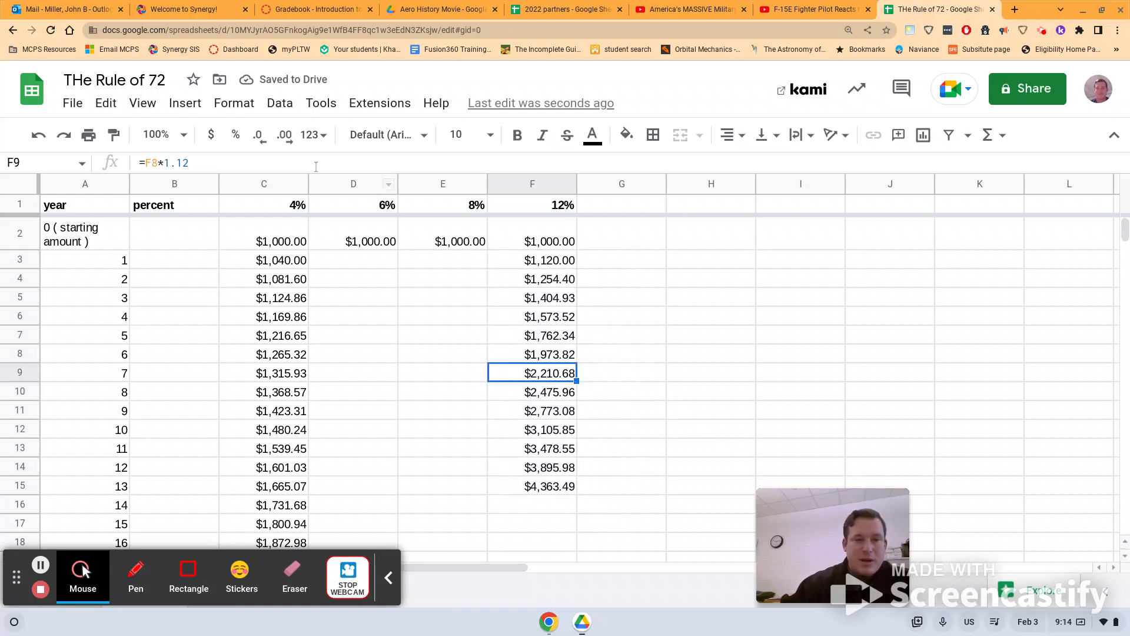
pyautogui.click(627, 135)
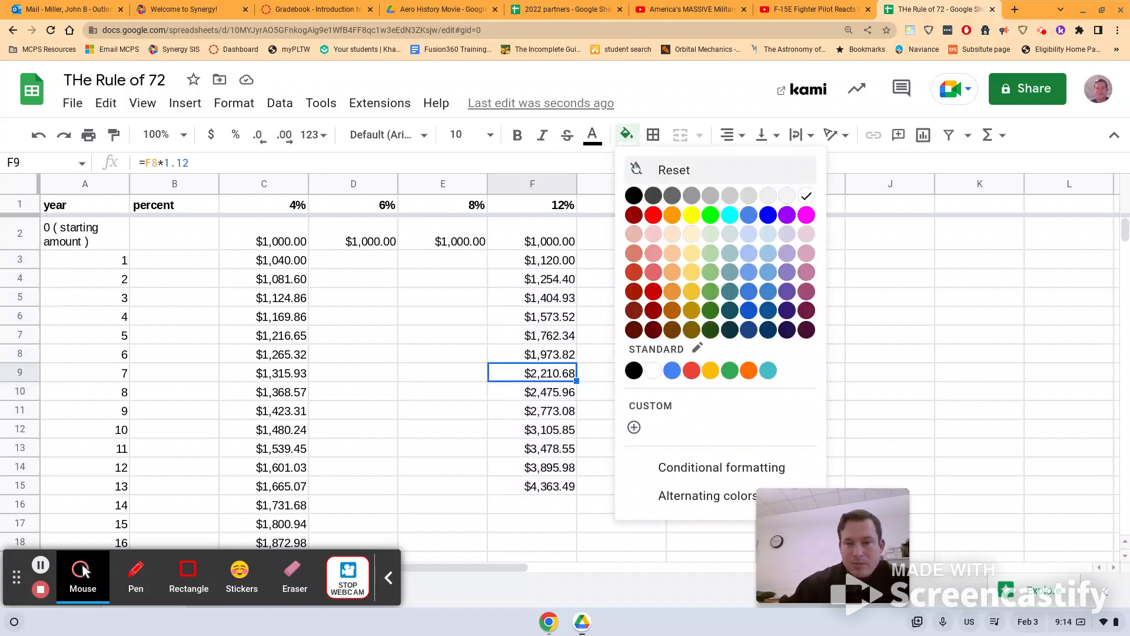
pyautogui.click(691, 215)
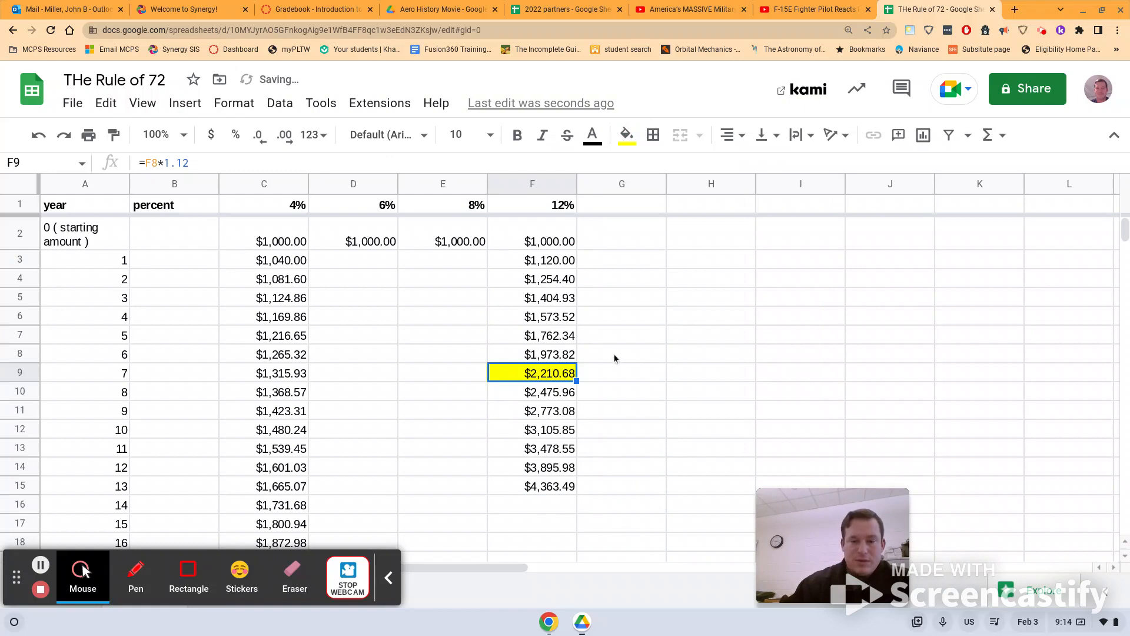
# - Highlight the year 18 amount in the 4% column, cell C20, with a yellow fill
pyautogui.scroll(-1, 614, 357)
pyautogui.scroll(-3, 586, 420)
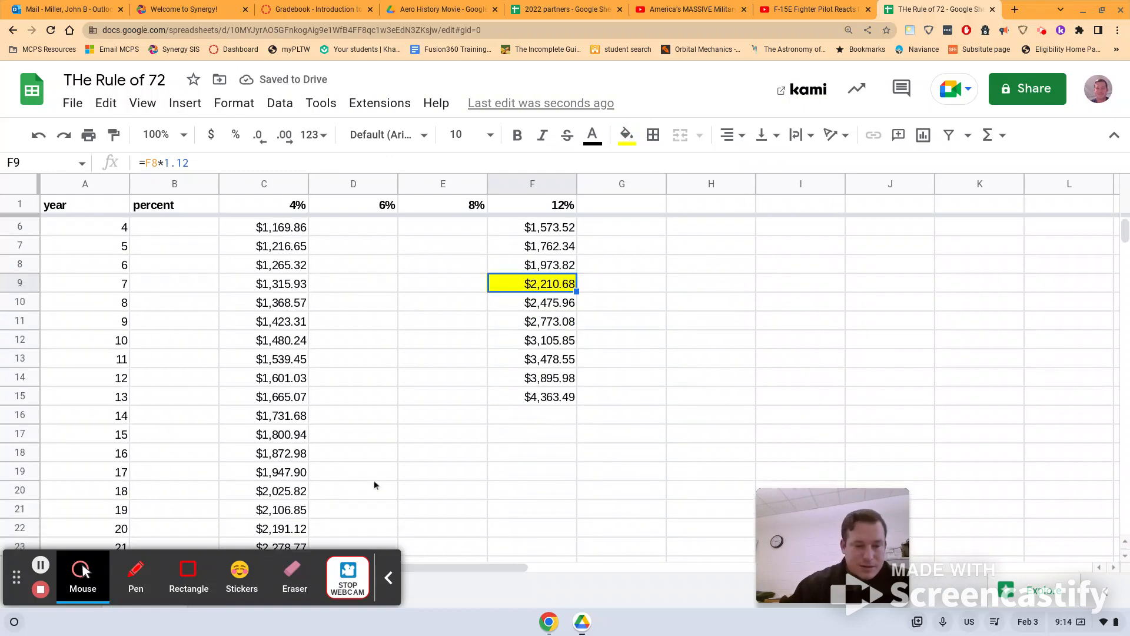
pyautogui.click(294, 493)
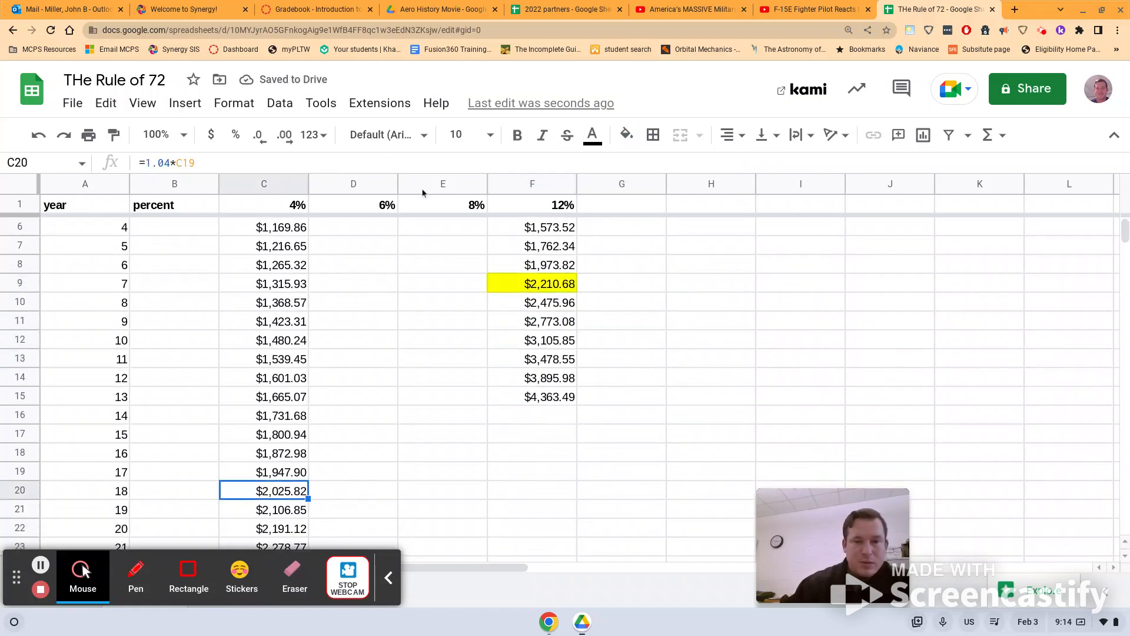
pyautogui.click(624, 135)
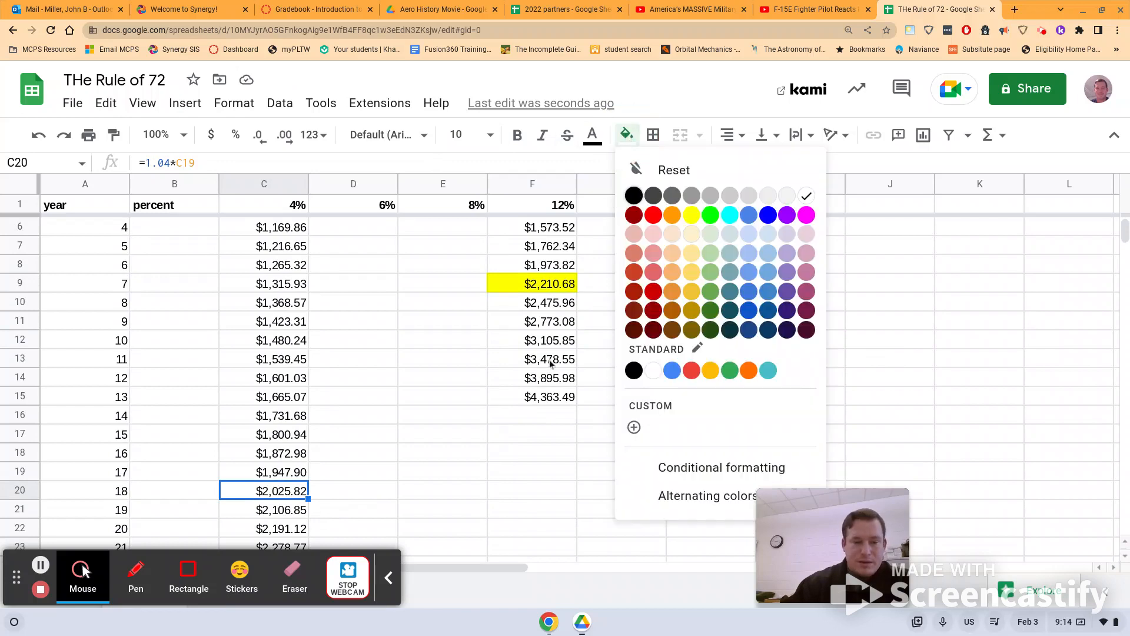
pyautogui.click(693, 216)
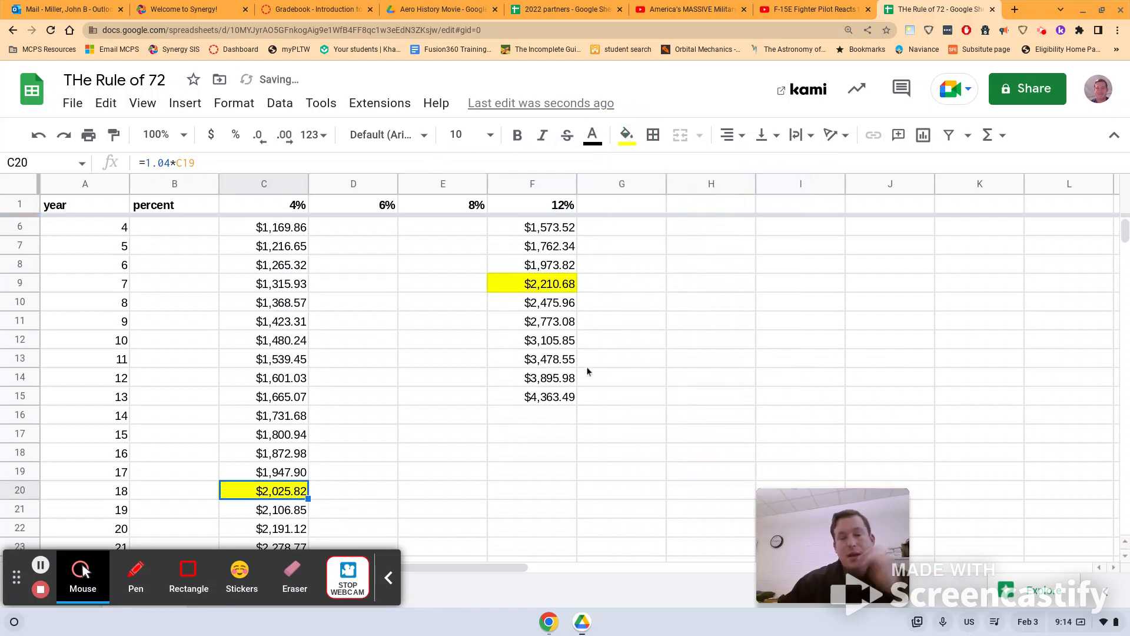